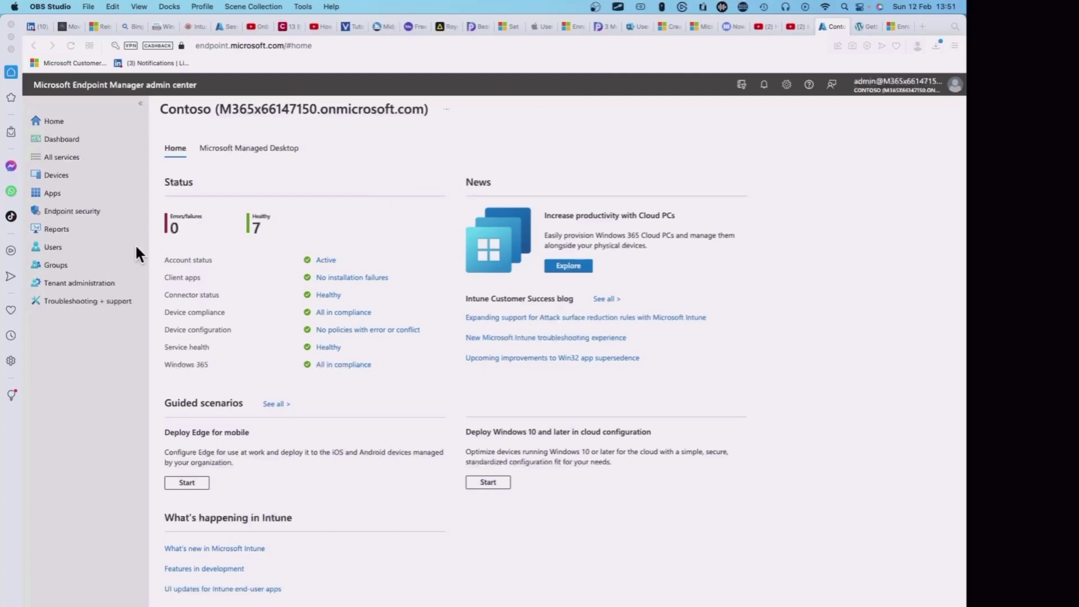
Open the macOS enrollment page with its push-certificate prerequisite and enrollment options.
{"action": "left_click", "coordinate": [64, 174]}
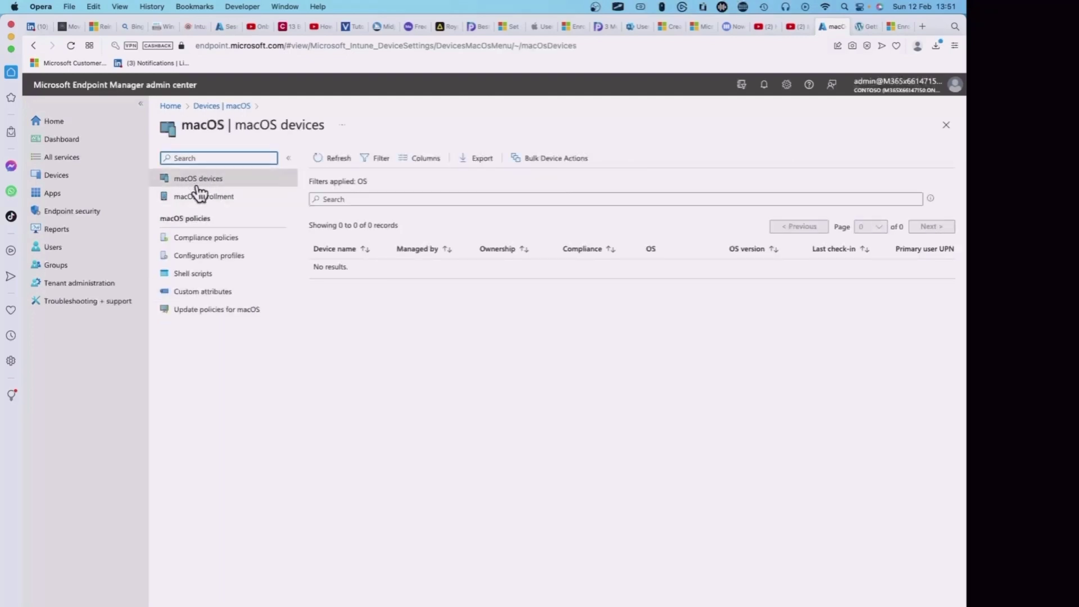
{"action": "left_click", "coordinate": [220, 199]}
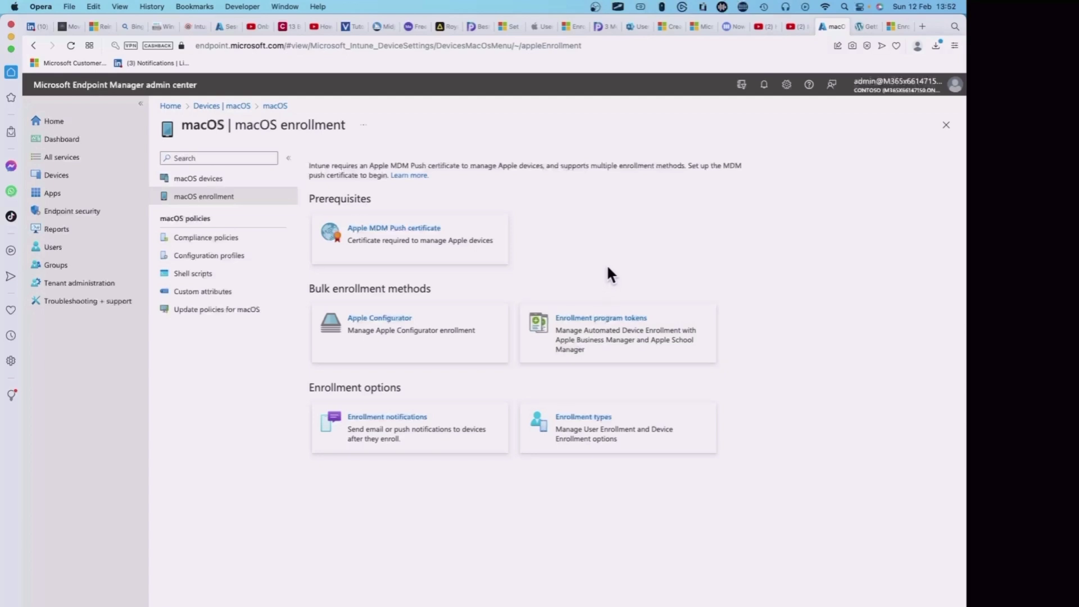
{"action": "left_click", "coordinate": [399, 239]}
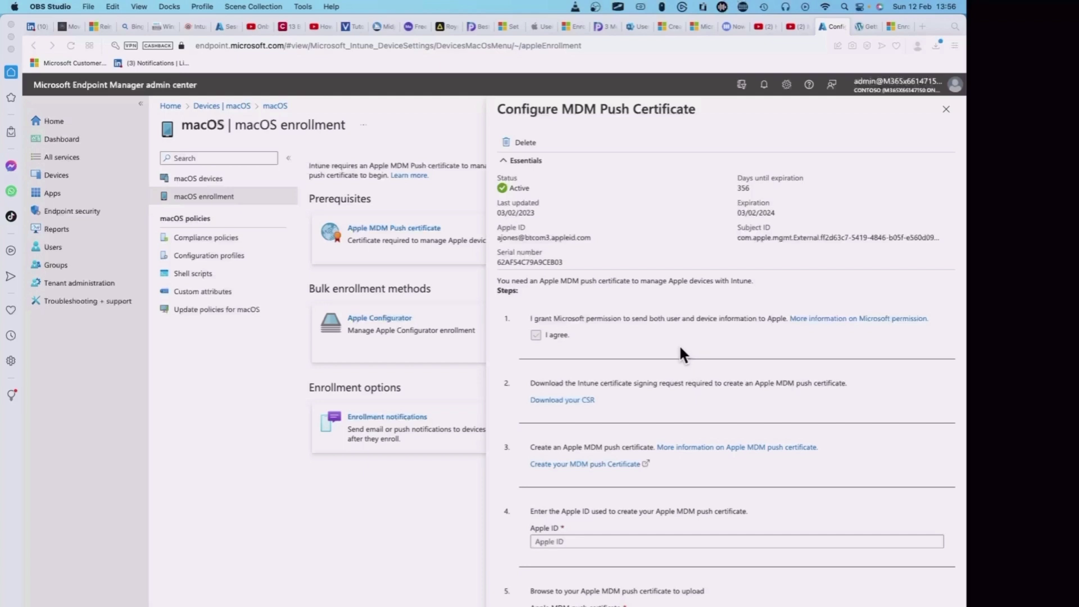
{"action": "left_click", "coordinate": [946, 110]}
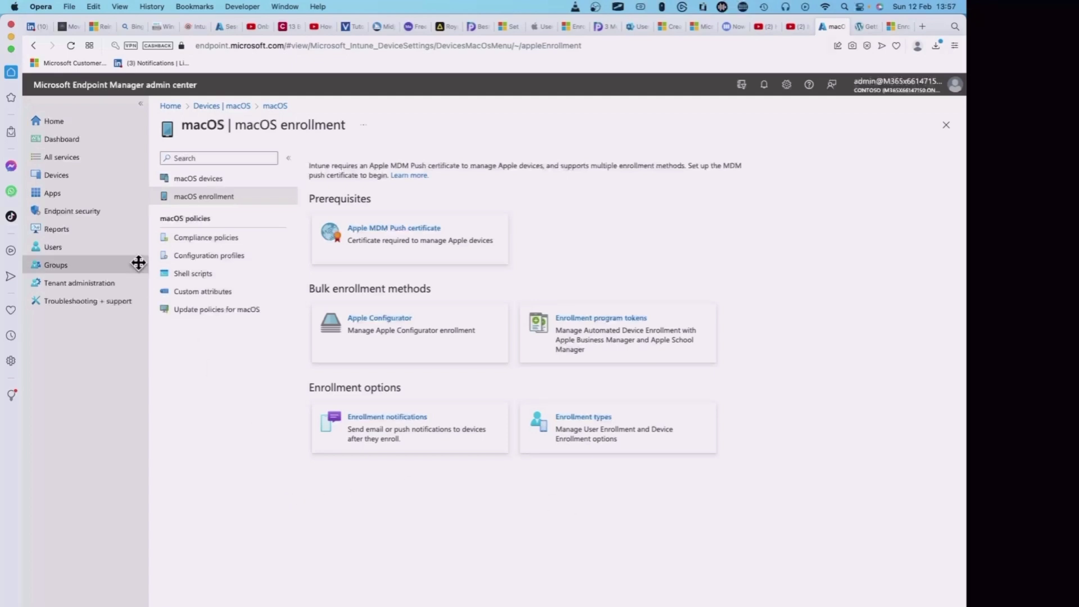
Open the Enrollment device limit restrictions list from the Devices overview.
{"action": "left_click", "coordinate": [78, 179]}
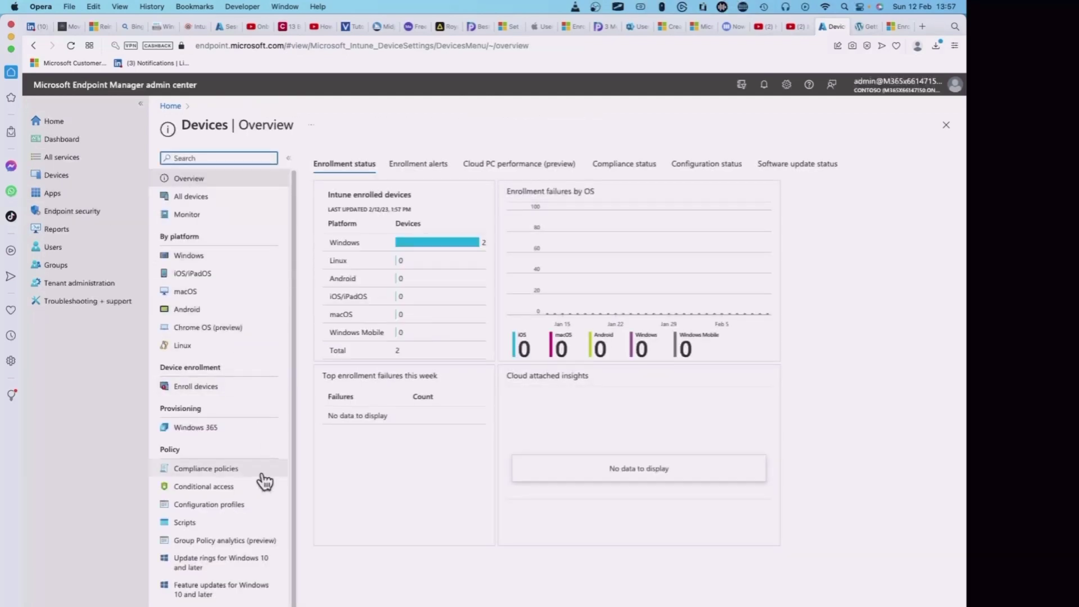
{"action": "scroll", "coordinate": [263, 488], "scroll_direction": "down", "scroll_amount": 4}
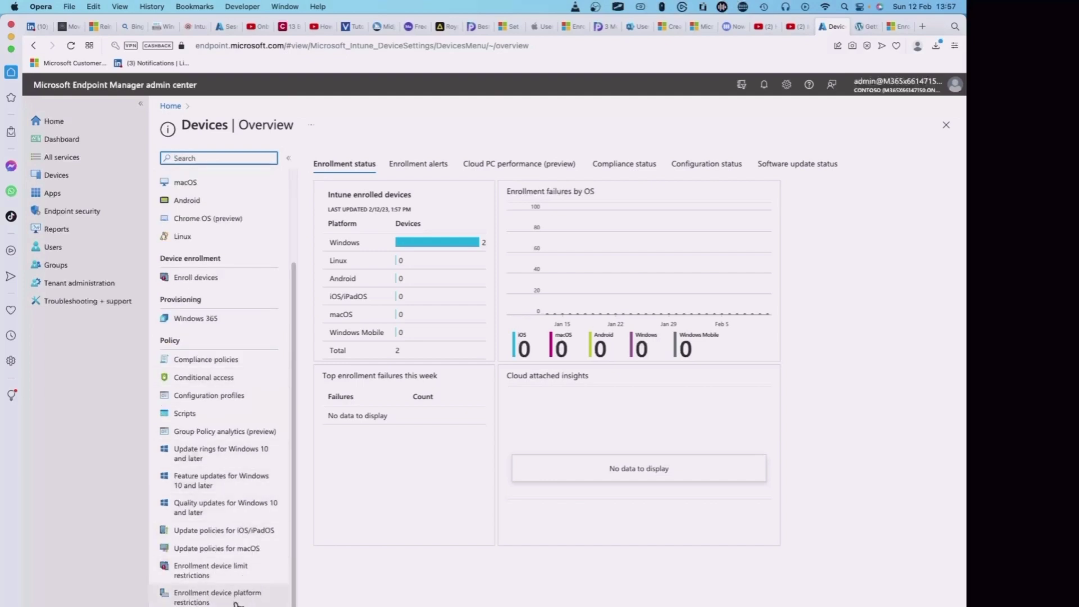
{"action": "left_click", "coordinate": [228, 573]}
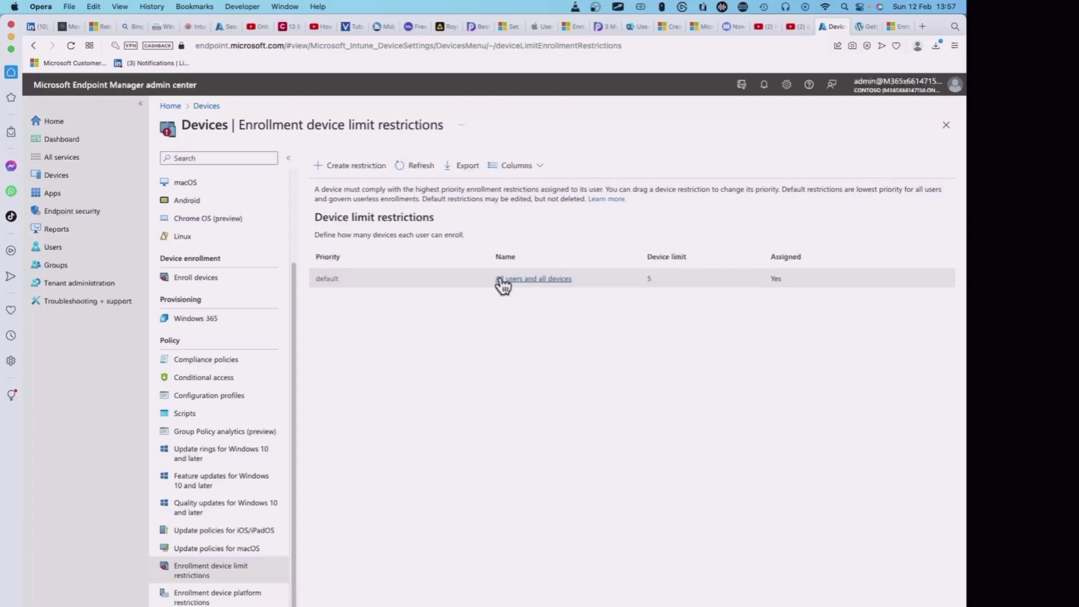
Try a device limit of 3 on All users and all devices, then discard, keeping it at 5.
{"action": "left_click", "coordinate": [534, 279]}
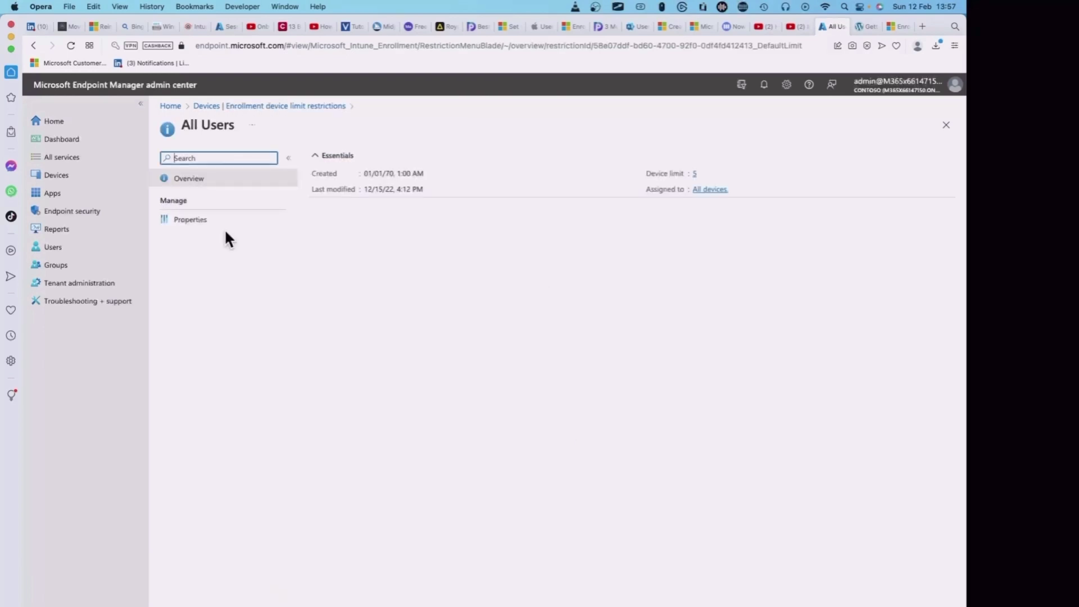
{"action": "left_click", "coordinate": [192, 221]}
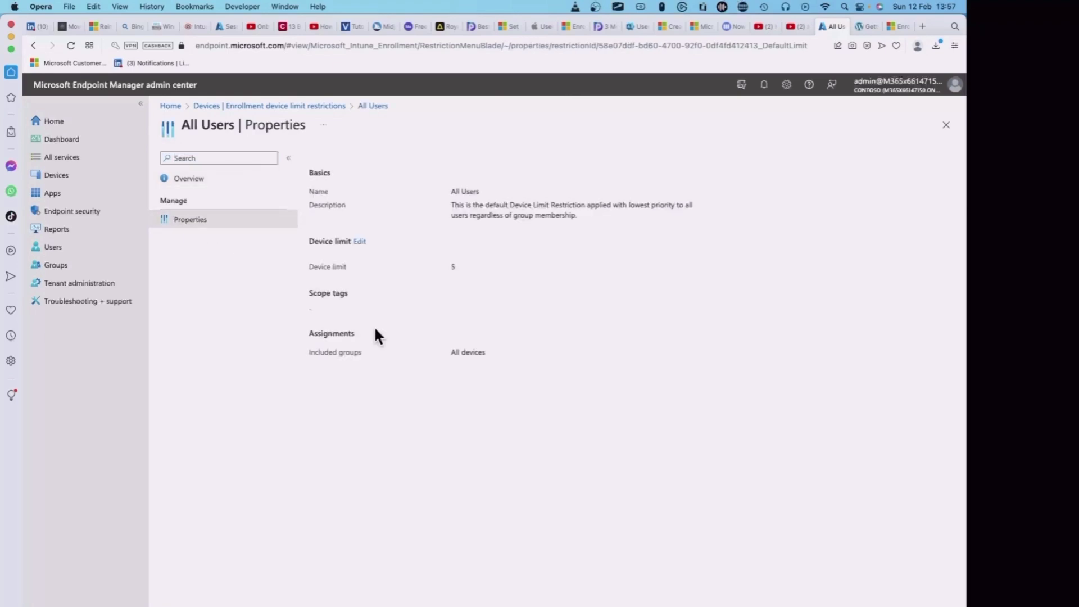
{"action": "left_click", "coordinate": [360, 241]}
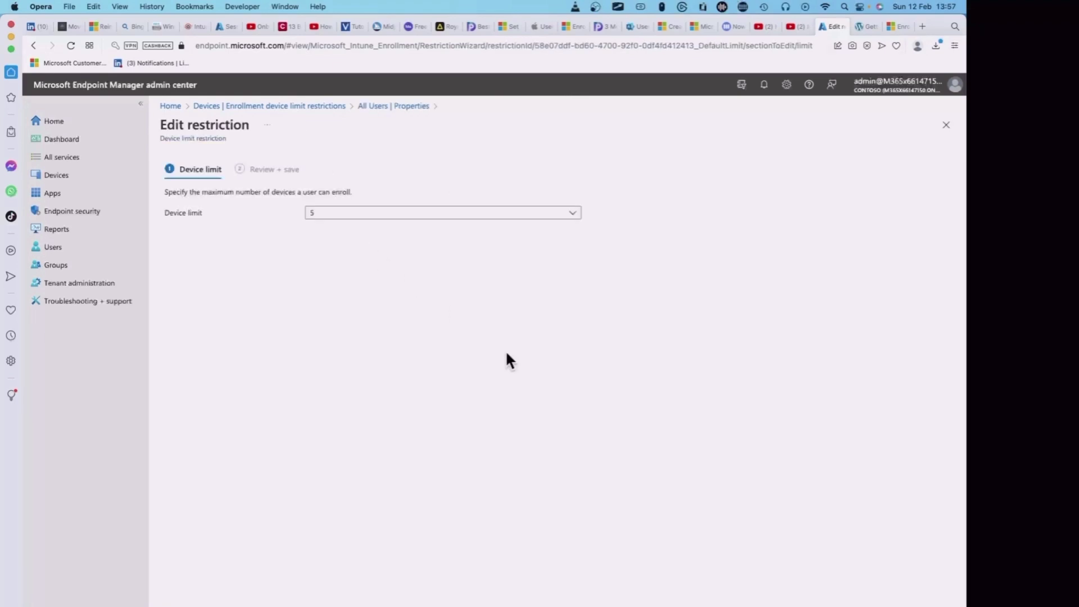
{"action": "left_click", "coordinate": [574, 217]}
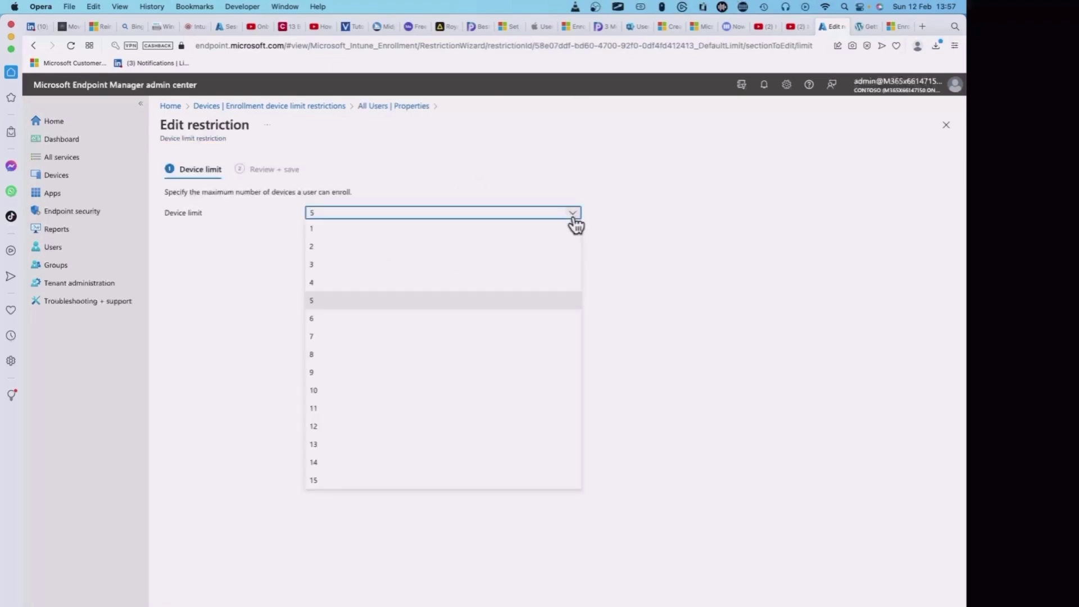
{"action": "left_click", "coordinate": [353, 264]}
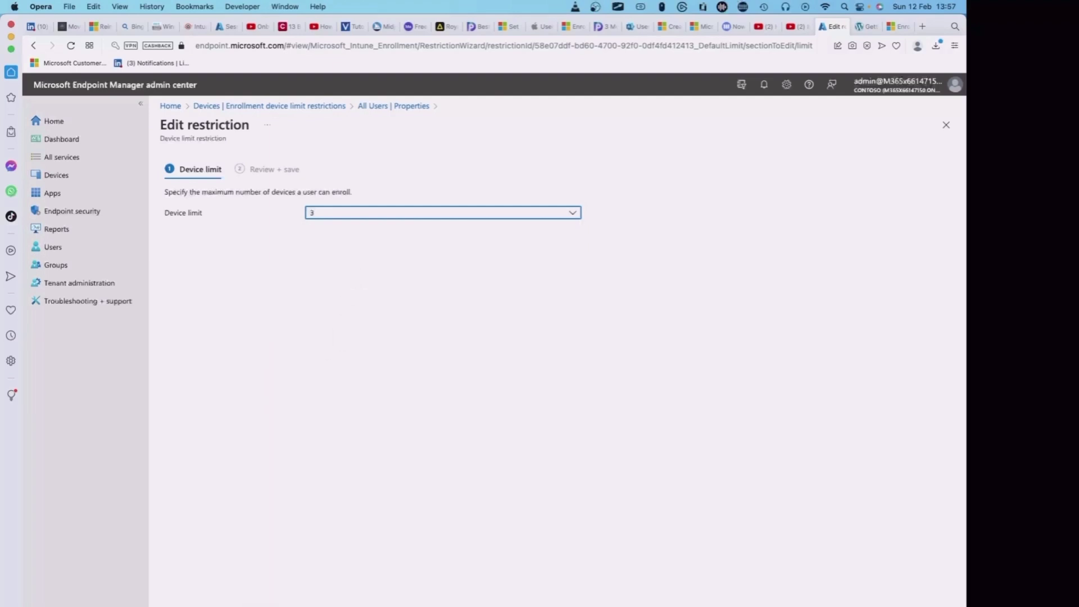
{"action": "key", "text": "Escape"}
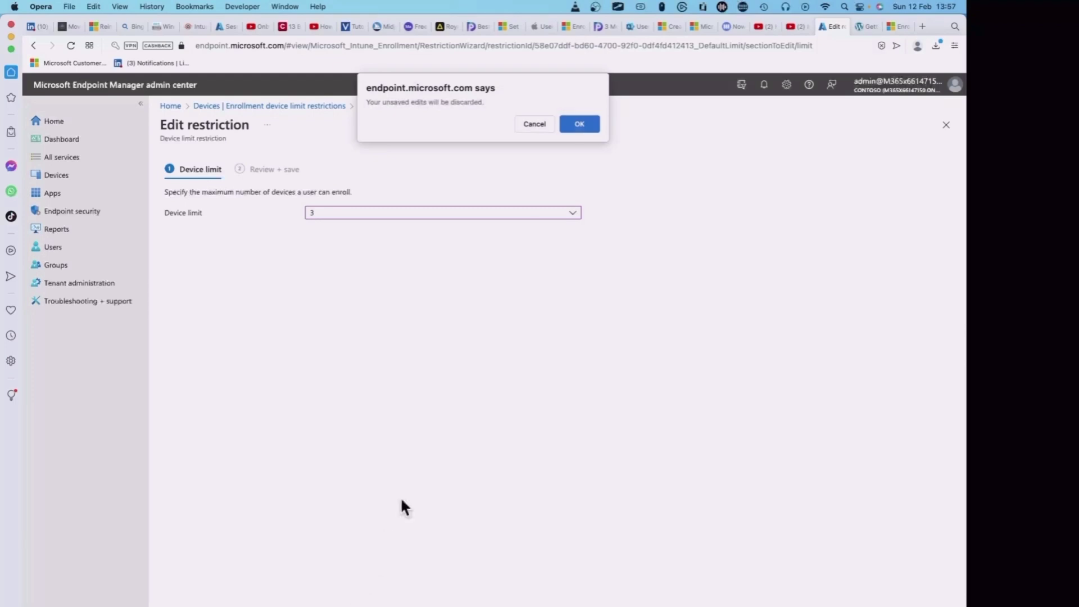
{"action": "left_click", "coordinate": [581, 125]}
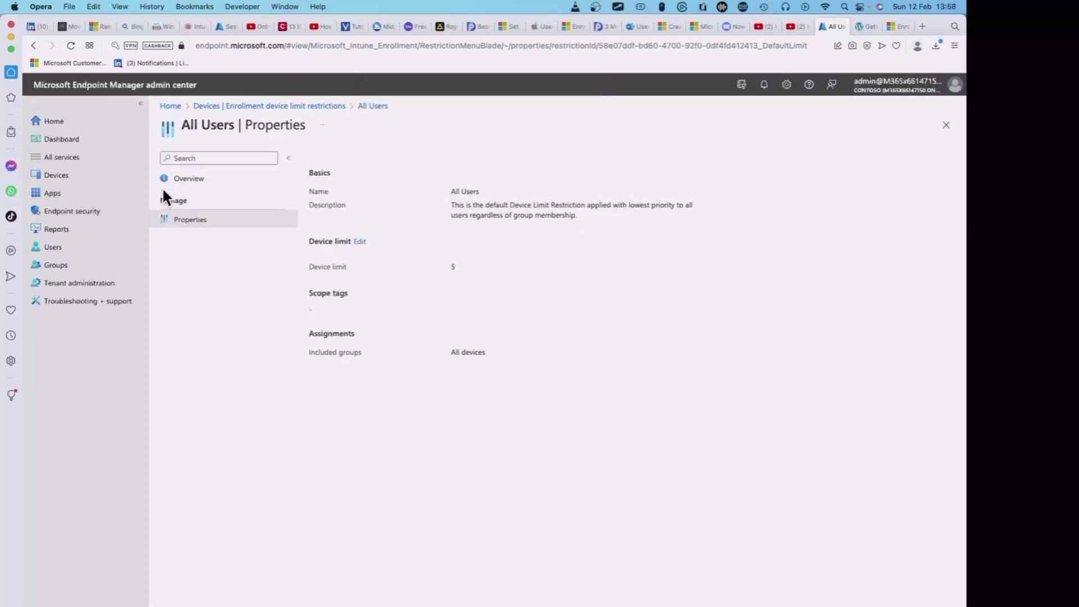
{"action": "left_click", "coordinate": [318, 107]}
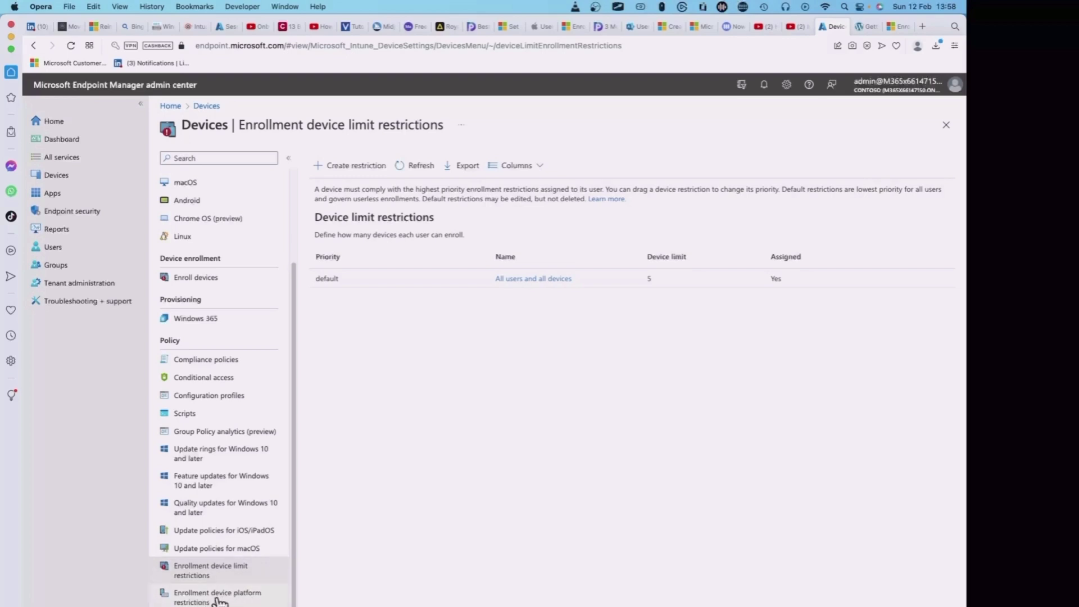
Open the Platform settings editor of the default All Users platform restriction, with all five platforms allowed.
{"action": "left_click", "coordinate": [218, 600]}
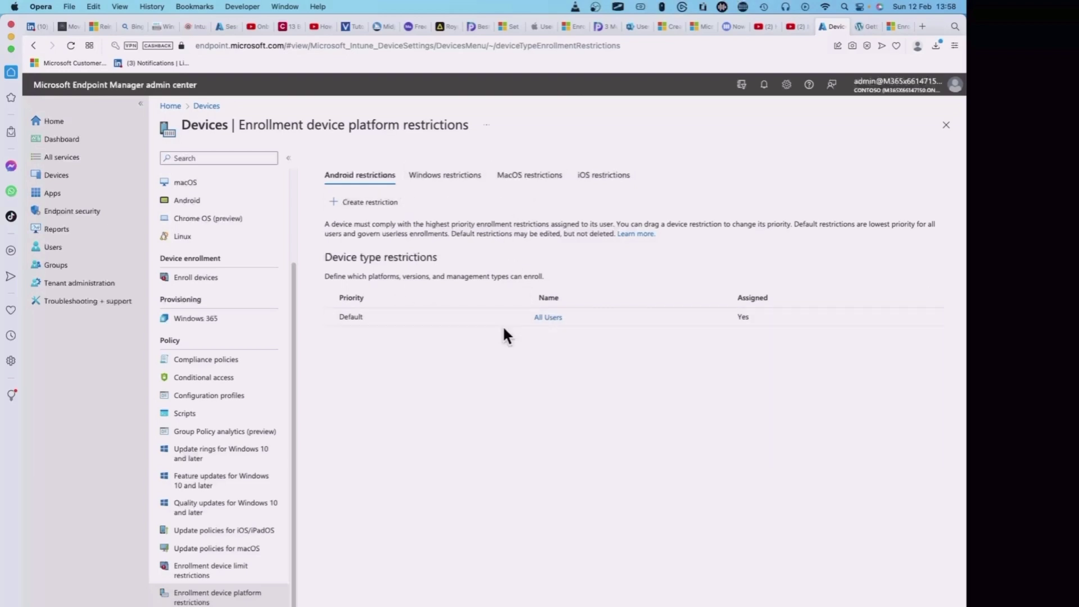
{"action": "left_click", "coordinate": [549, 317]}
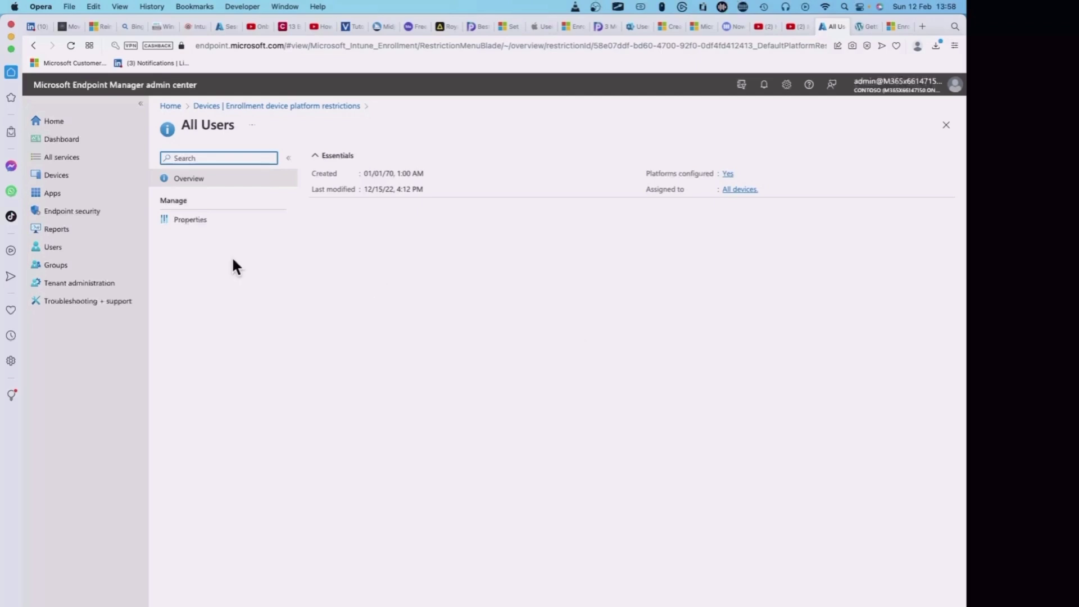
{"action": "left_click", "coordinate": [194, 220]}
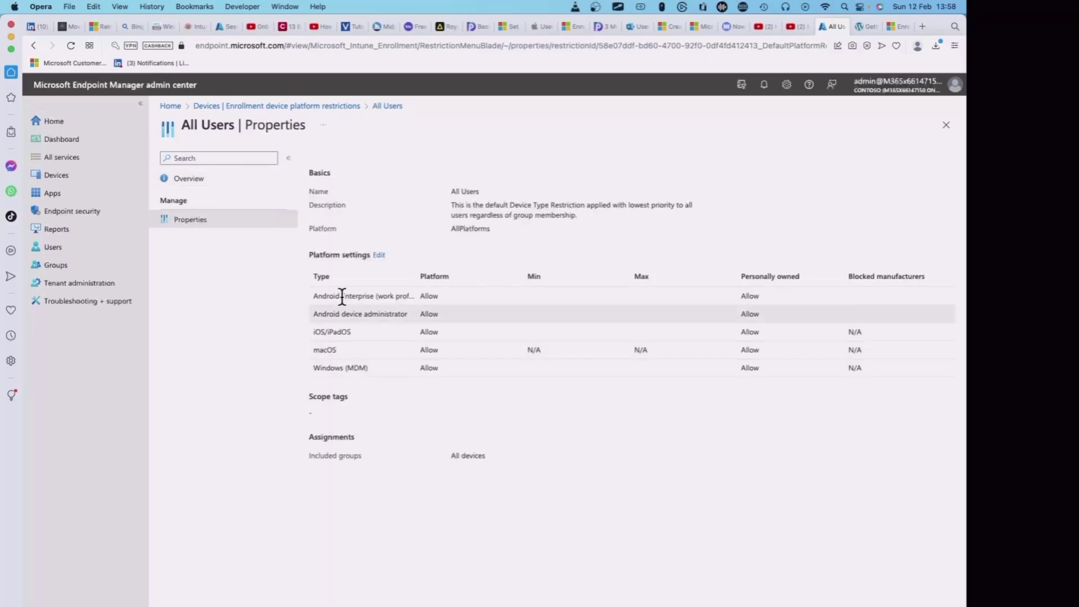
{"action": "left_click", "coordinate": [380, 255]}
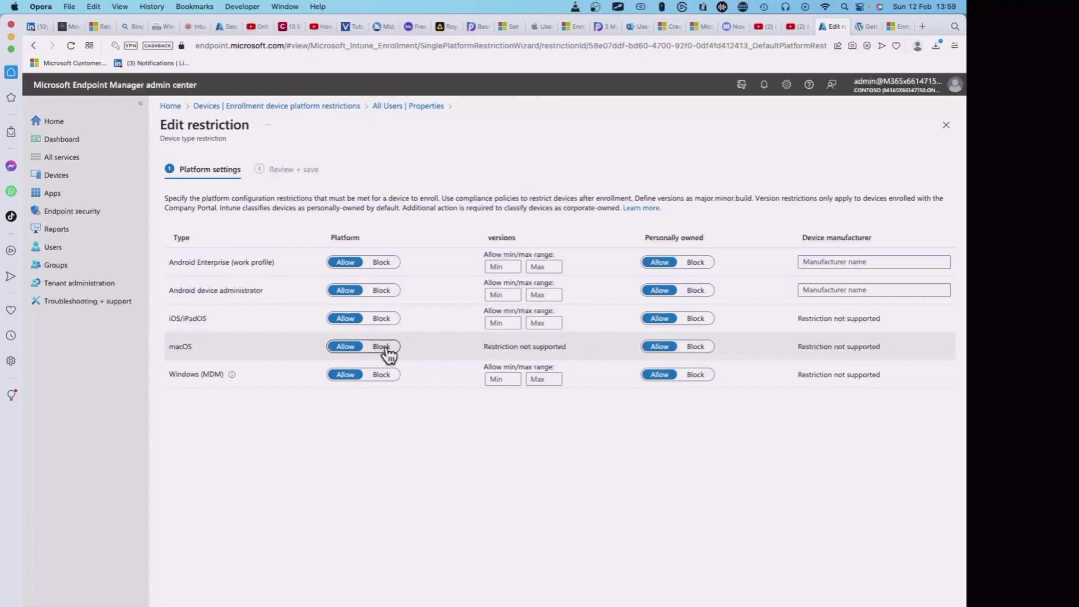
{"action": "key", "text": "super+Tab"}
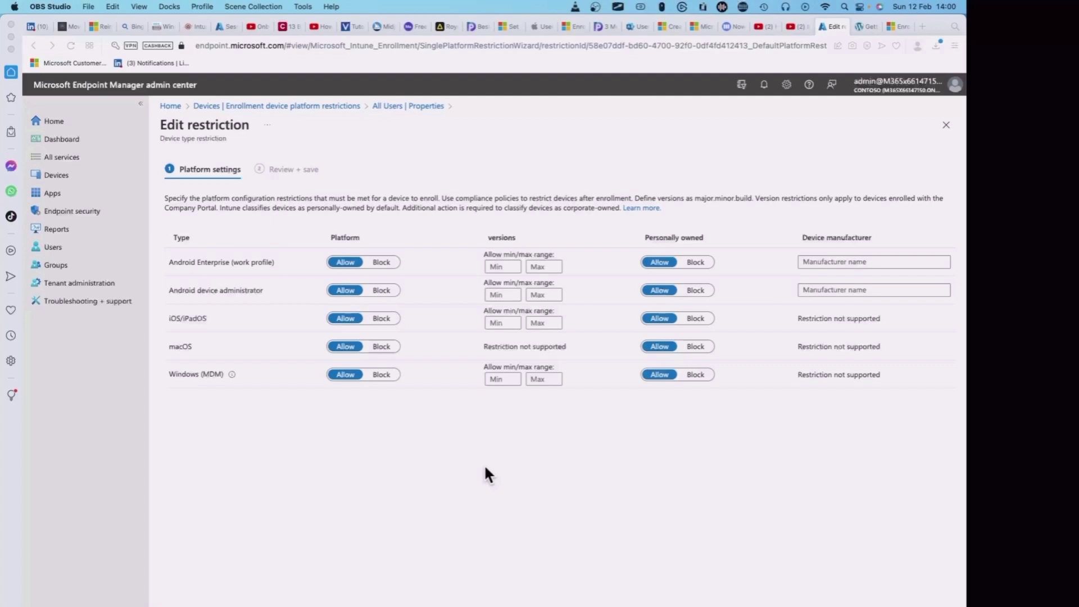
Go through Devices > macOS > macOS enrollment to the empty Enrollment types profile list.
{"action": "left_click", "coordinate": [62, 175]}
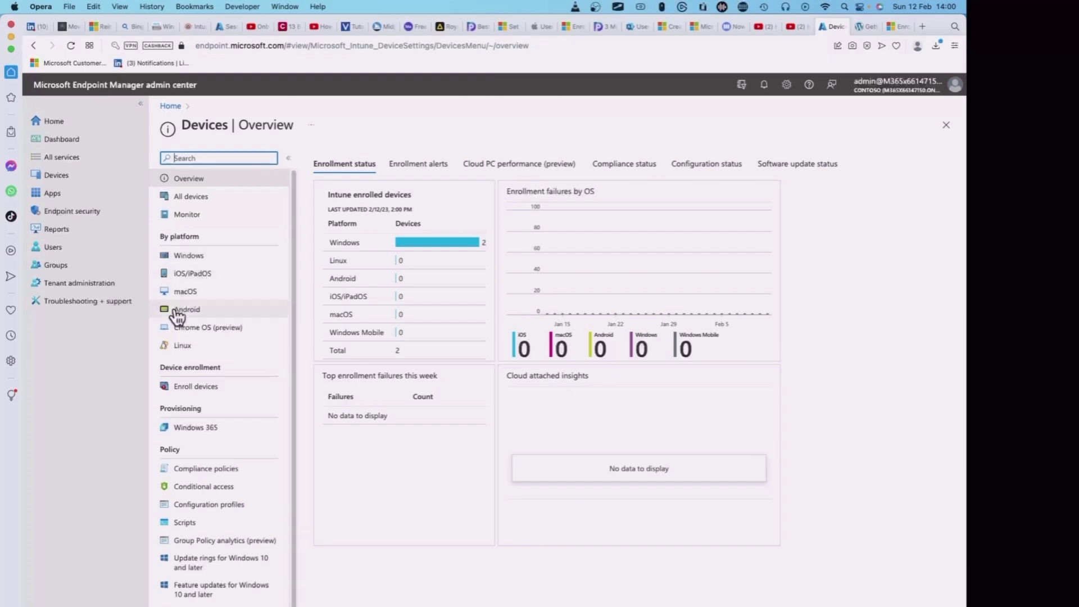
{"action": "left_click", "coordinate": [186, 292]}
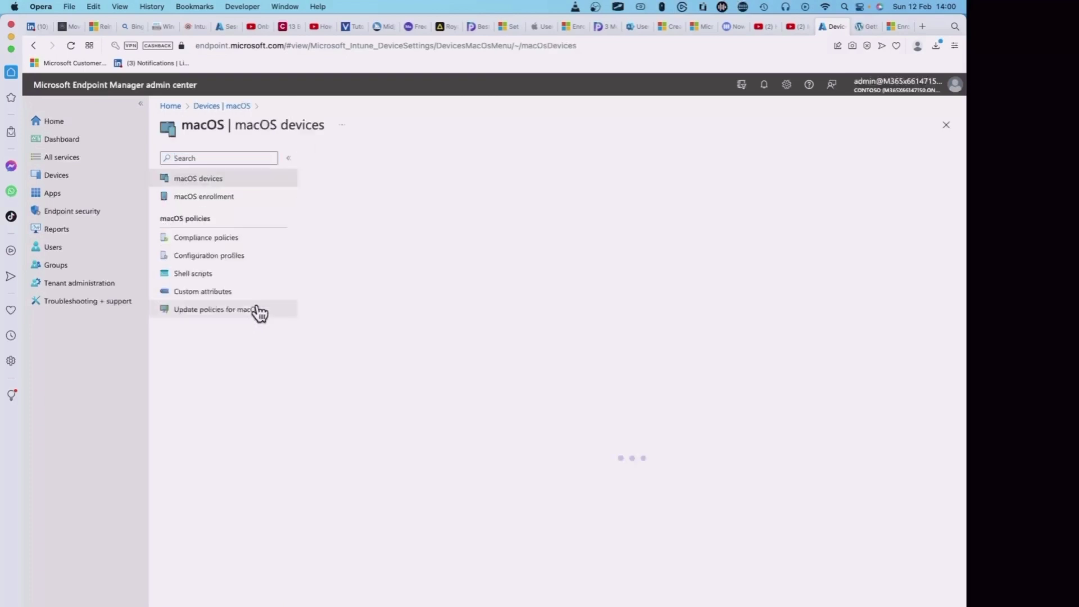
{"action": "left_click", "coordinate": [211, 198]}
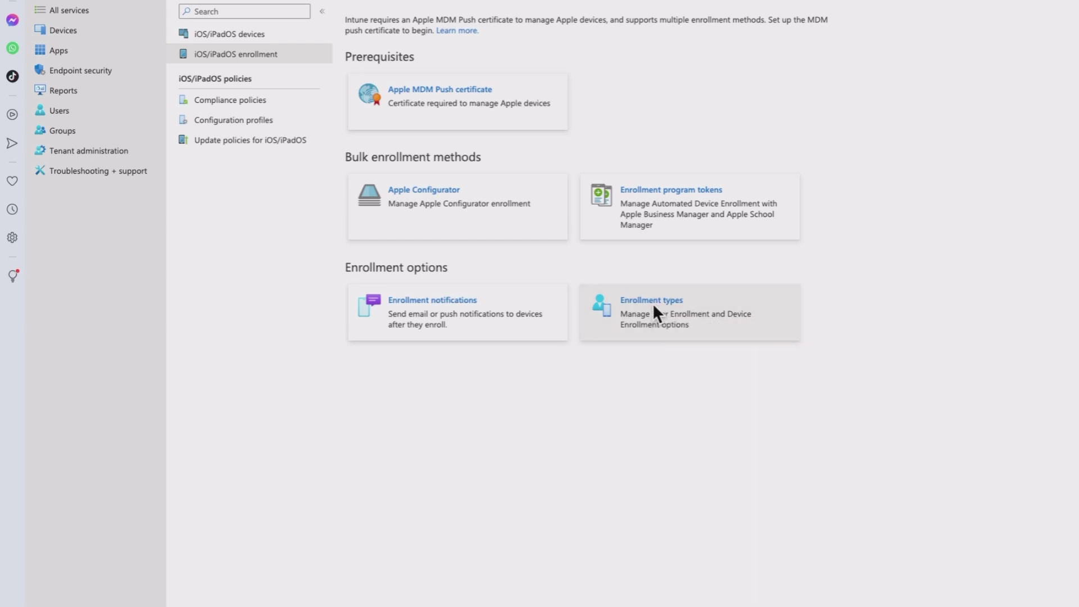
{"action": "left_click", "coordinate": [653, 306]}
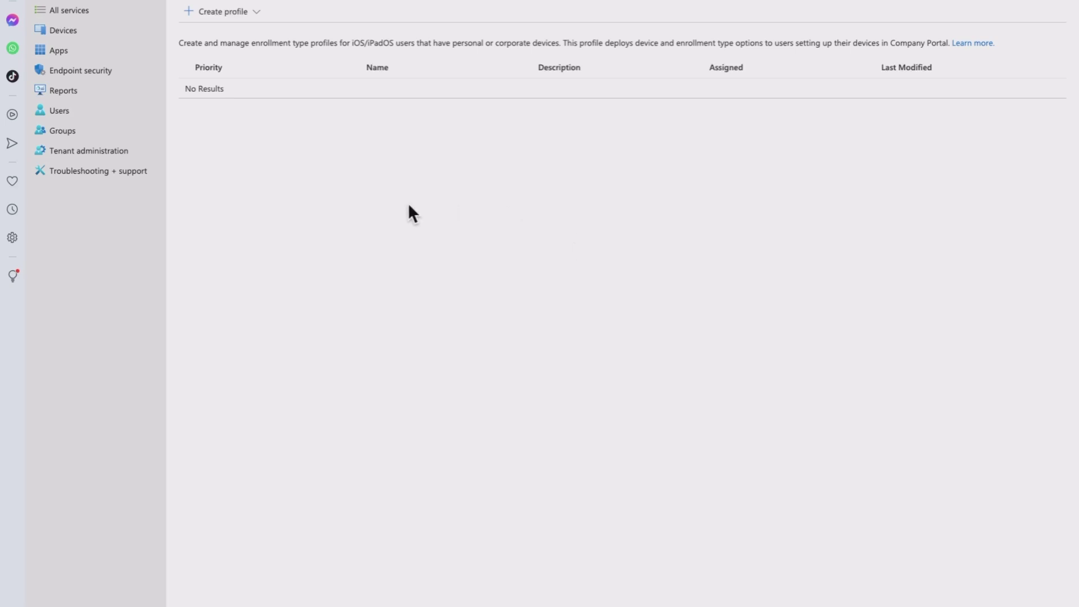
Create an iOS/iPadOS enrollment type profile named 'test' with Device enrollment as its type.
{"action": "left_click", "coordinate": [227, 14]}
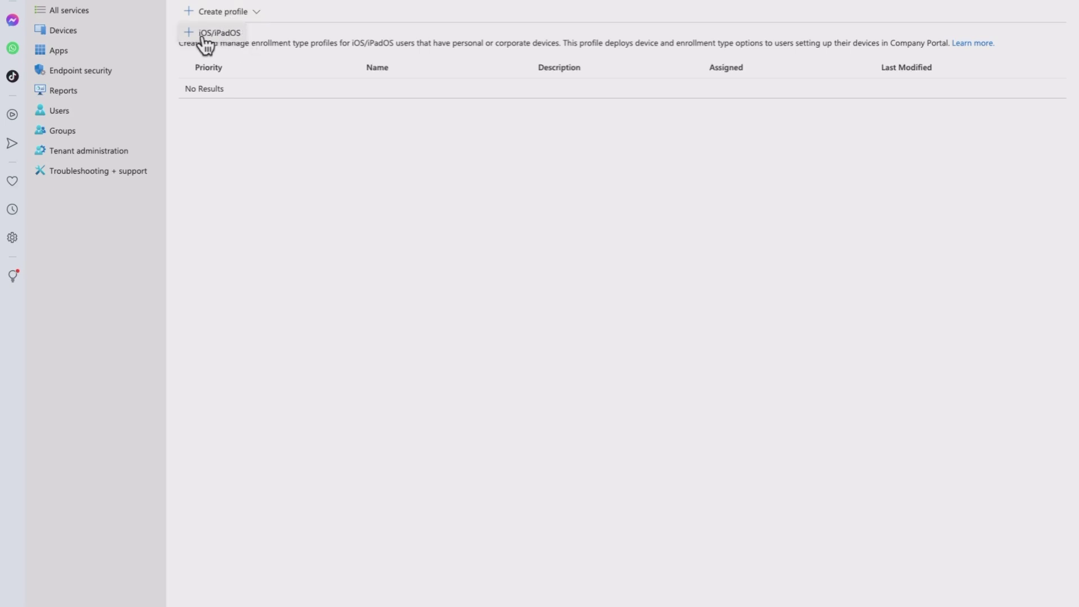
{"action": "left_click", "coordinate": [216, 35]}
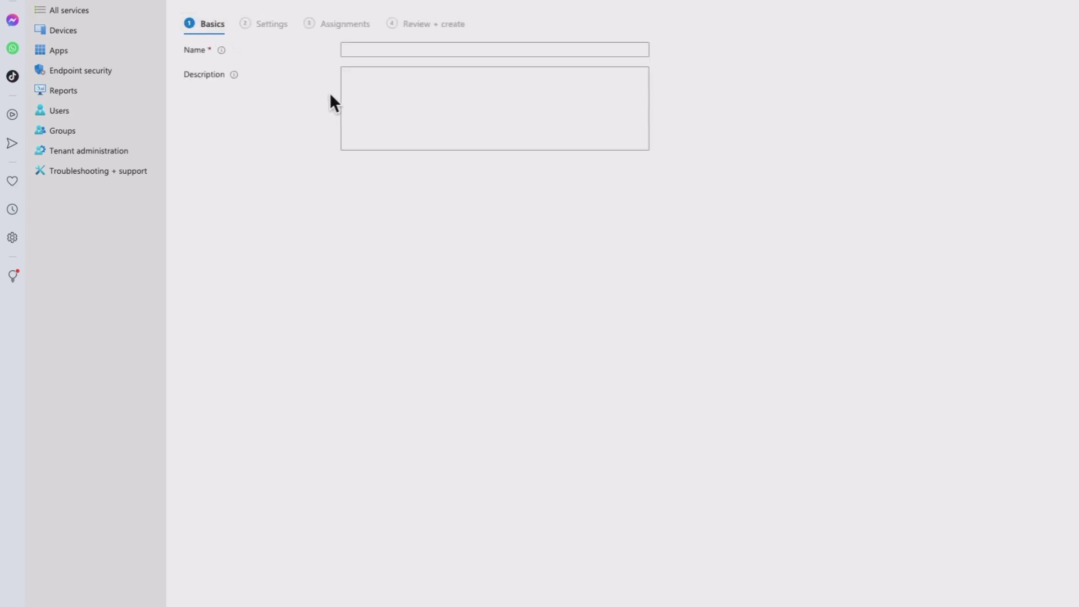
{"action": "left_click", "coordinate": [386, 49]}
{"action": "type", "text": "test"}
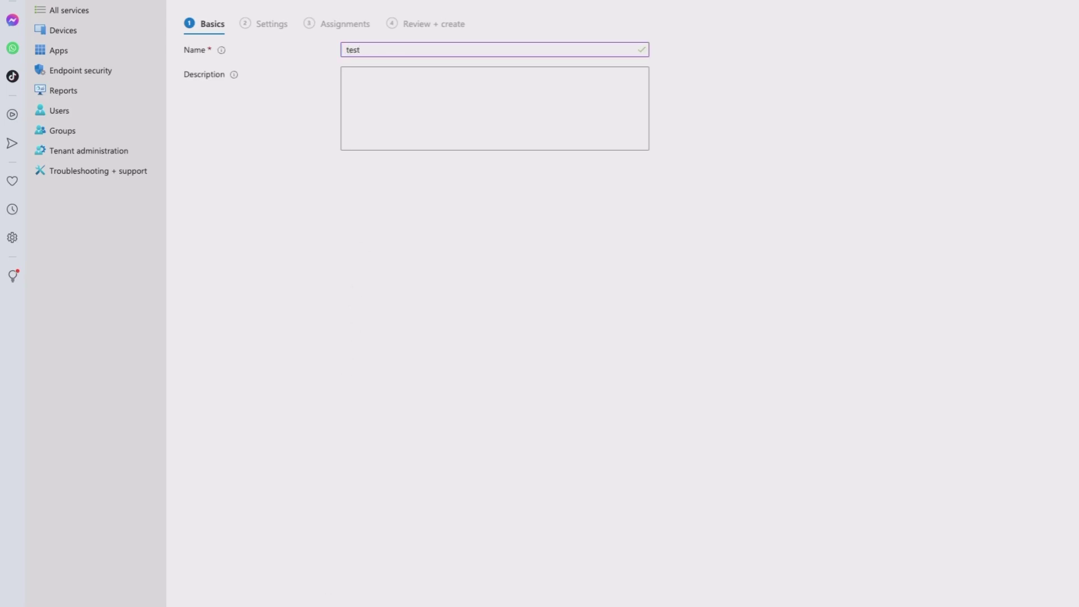
{"action": "left_click", "coordinate": [337, 604]}
{"action": "left_click", "coordinate": [420, 124]}
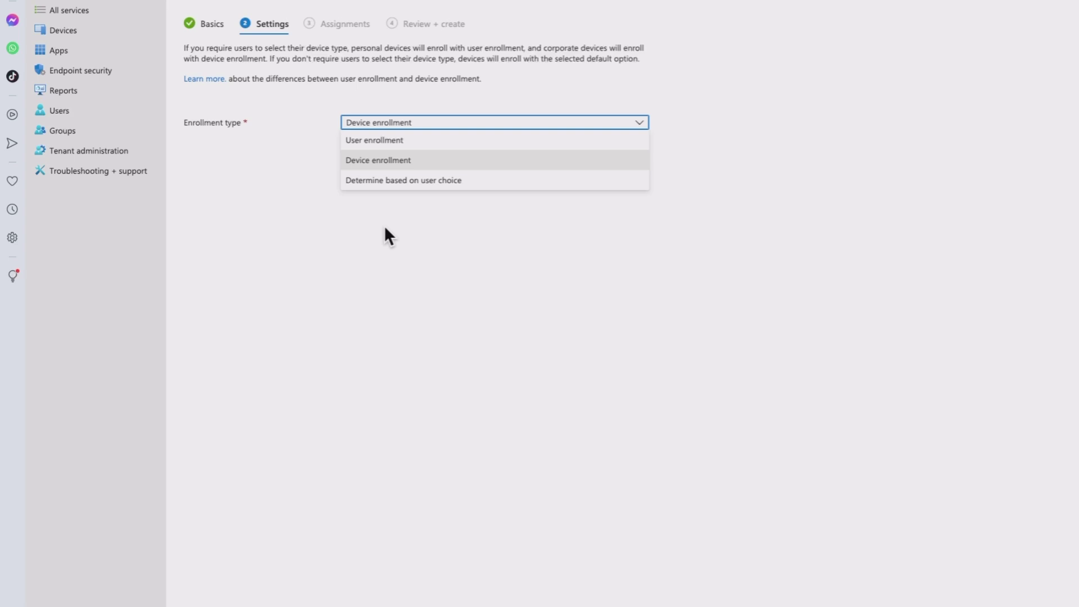
{"action": "left_click", "coordinate": [385, 228]}
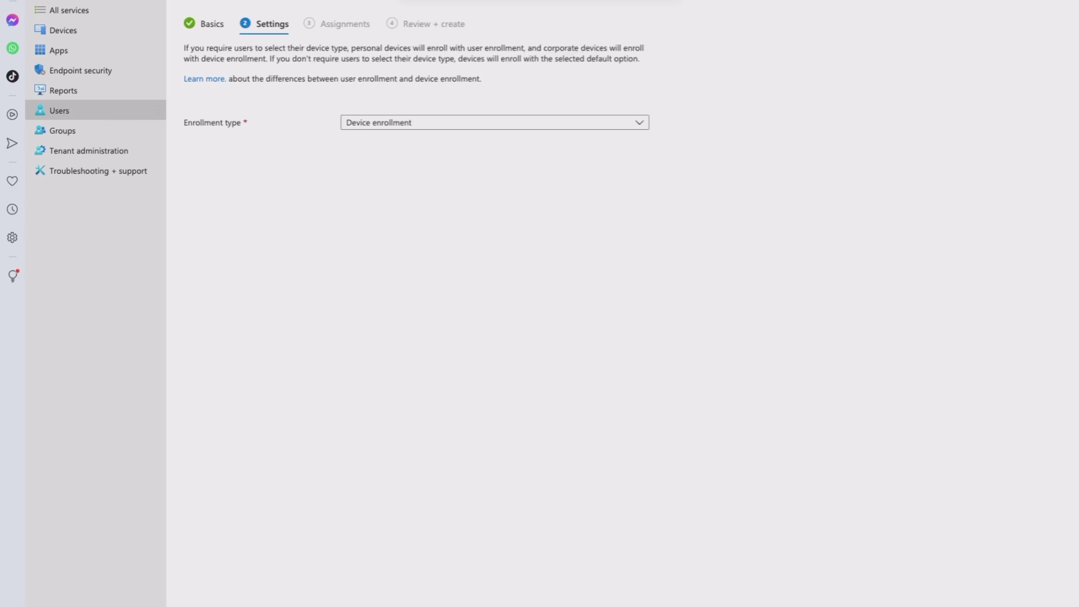
Open a user's page from the Users list and view the licenses assigned to them.
{"action": "left_click", "coordinate": [59, 110]}
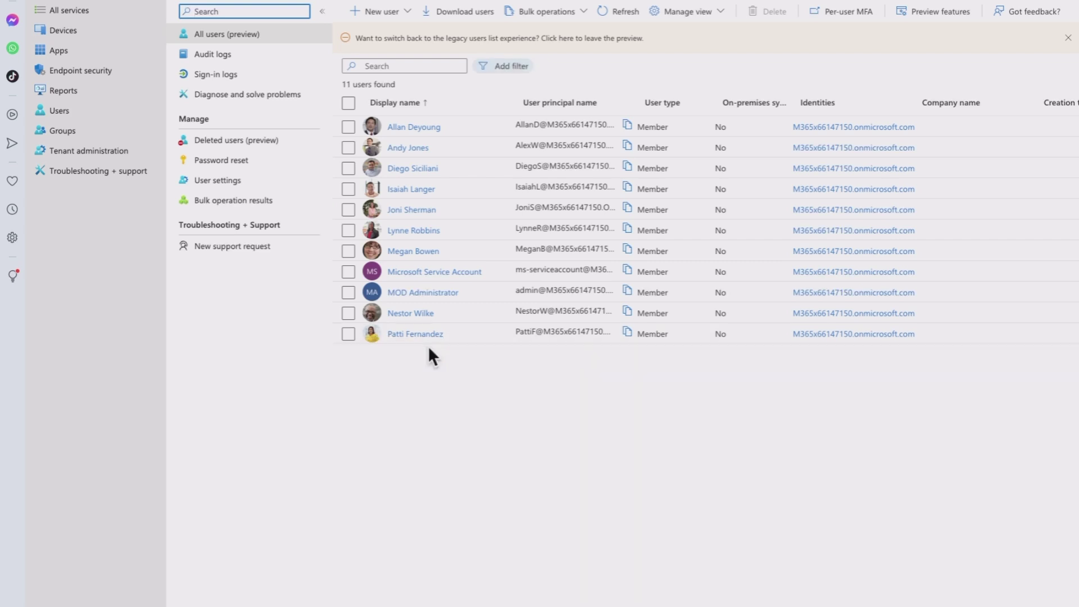
{"action": "left_click", "coordinate": [414, 313]}
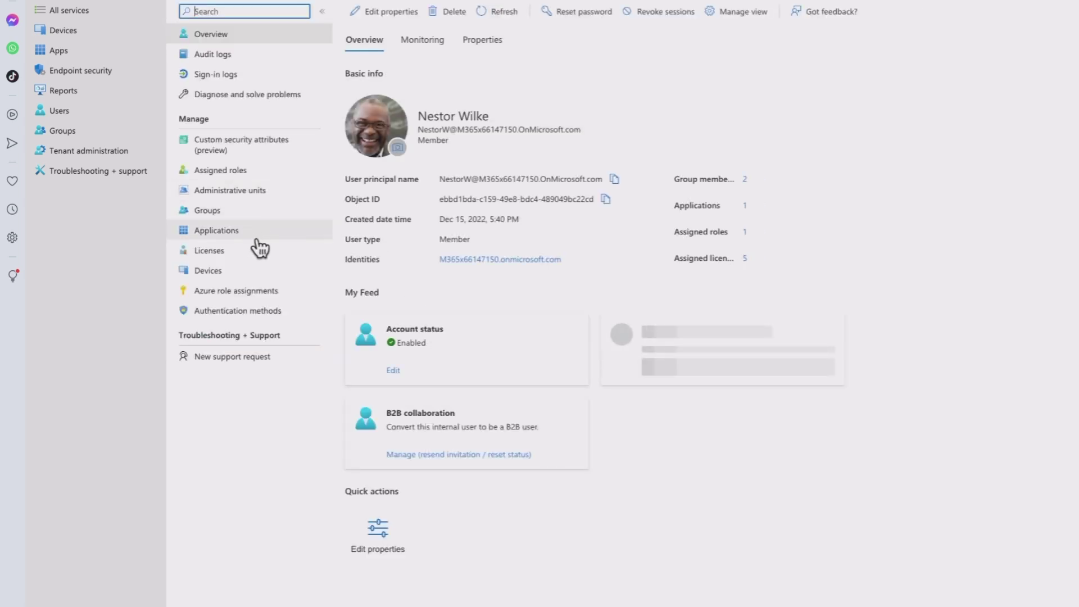
{"action": "left_click", "coordinate": [241, 252]}
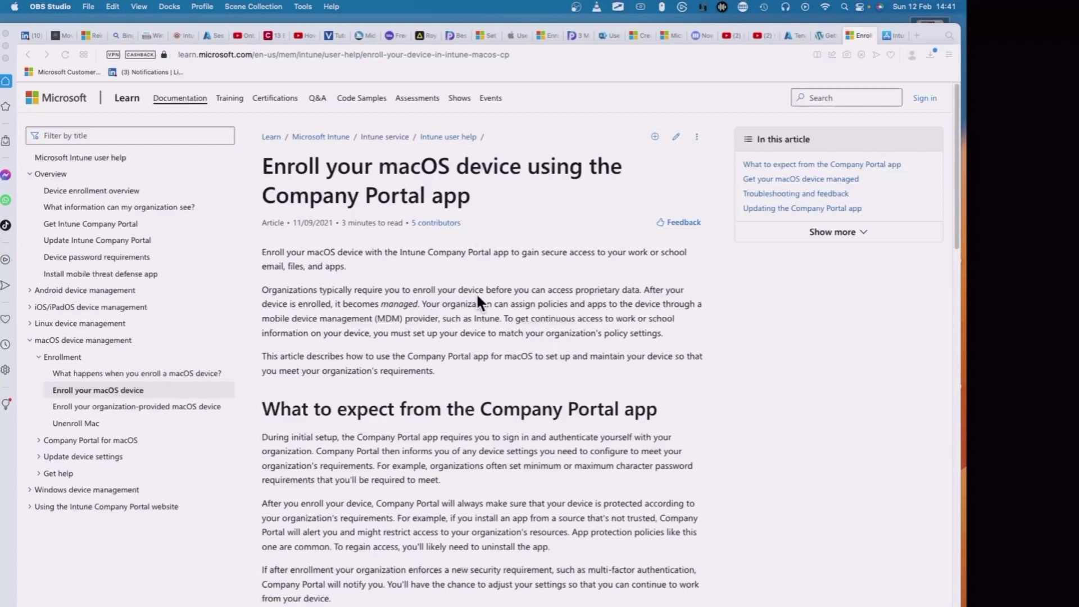
Scroll the Company Portal enrollment article down to the 'Get your macOS device managed' section.
{"action": "scroll", "coordinate": [476, 291], "scroll_direction": "down", "scroll_amount": 10}
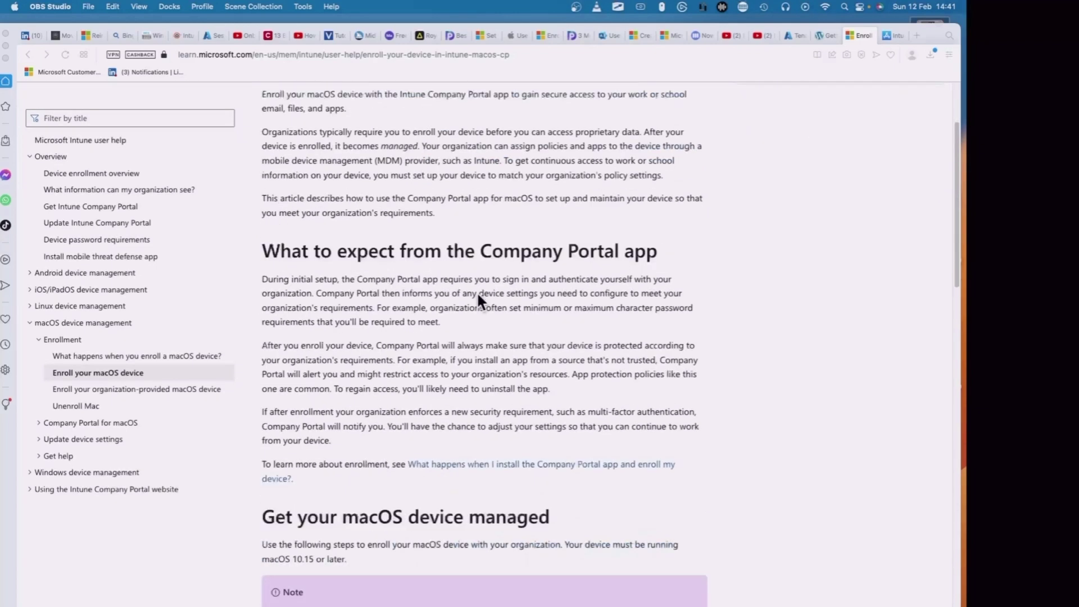
{"action": "scroll", "coordinate": [477, 291], "scroll_direction": "down", "scroll_amount": 1}
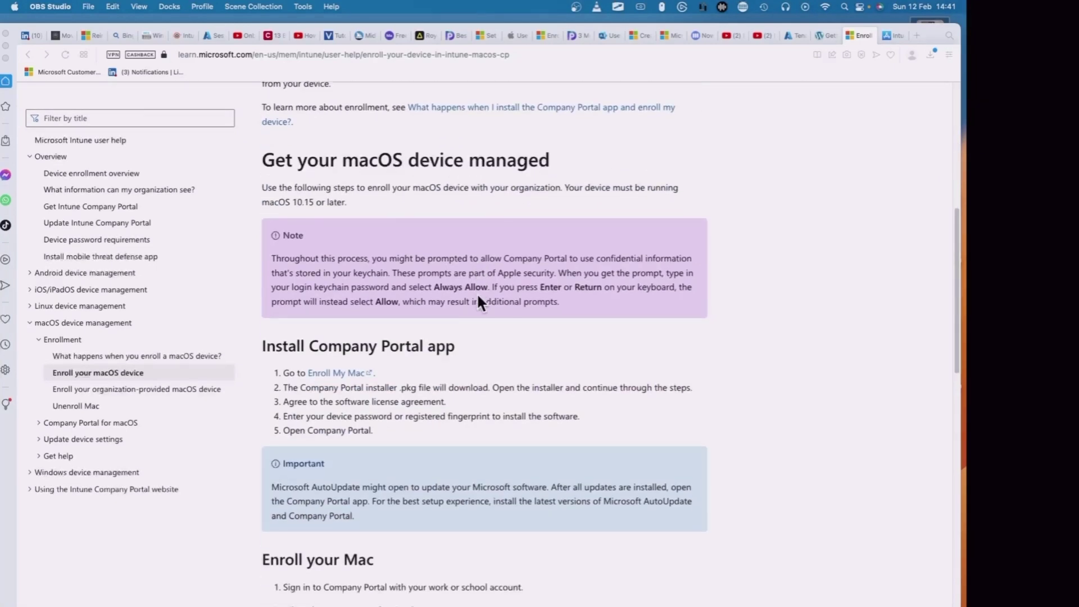
{"action": "left_click", "coordinate": [372, 372]}
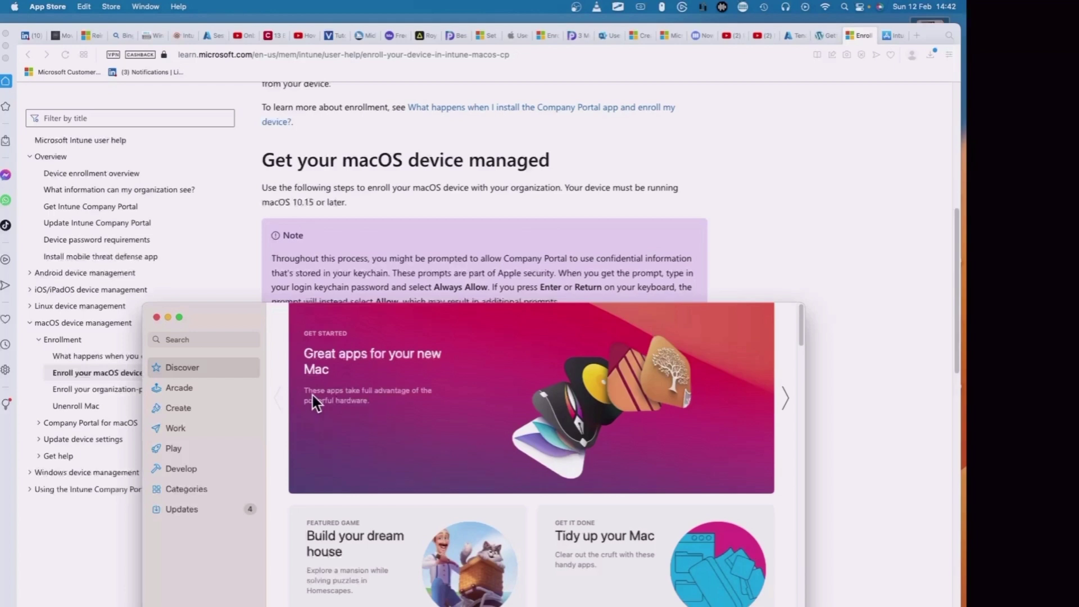
Search the App Store for 'intune company portal', then minimize it after finding no Mac app.
{"action": "left_click", "coordinate": [205, 339]}
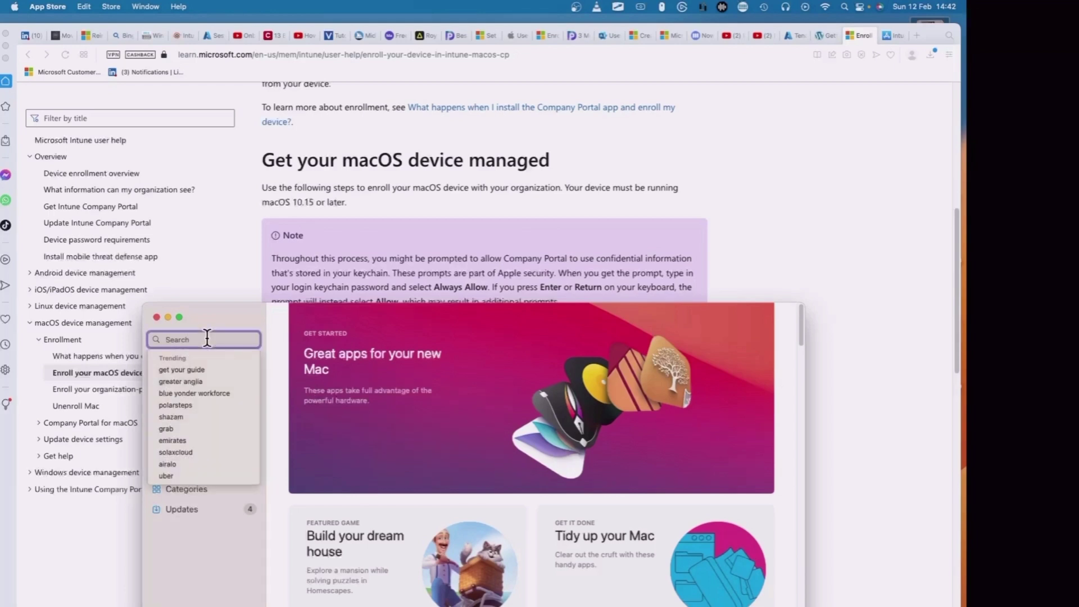
{"action": "type", "text": "intune "}
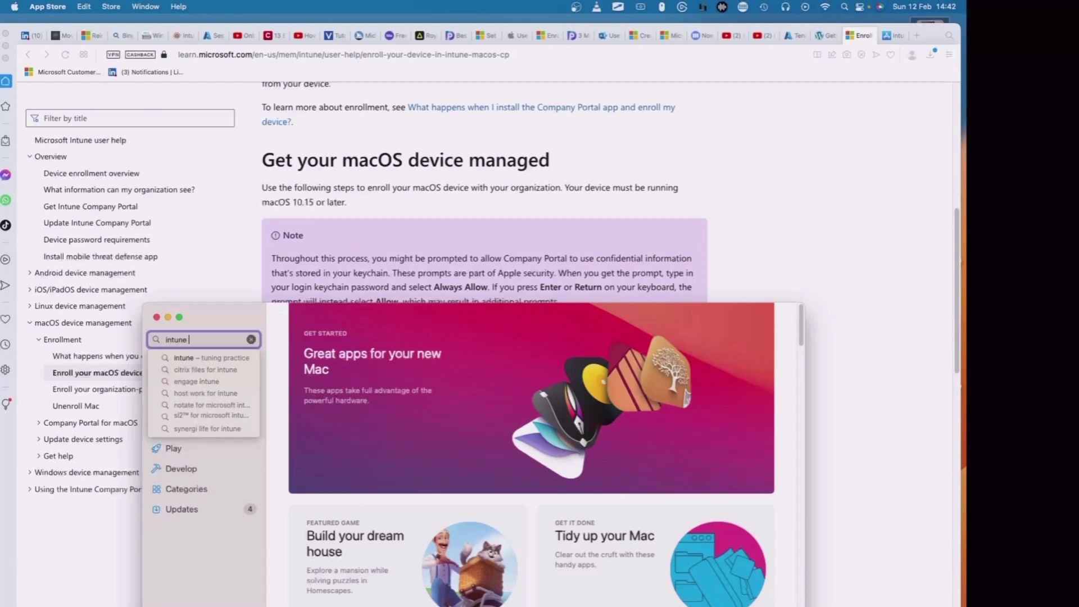
{"action": "type", "text": "compa"}
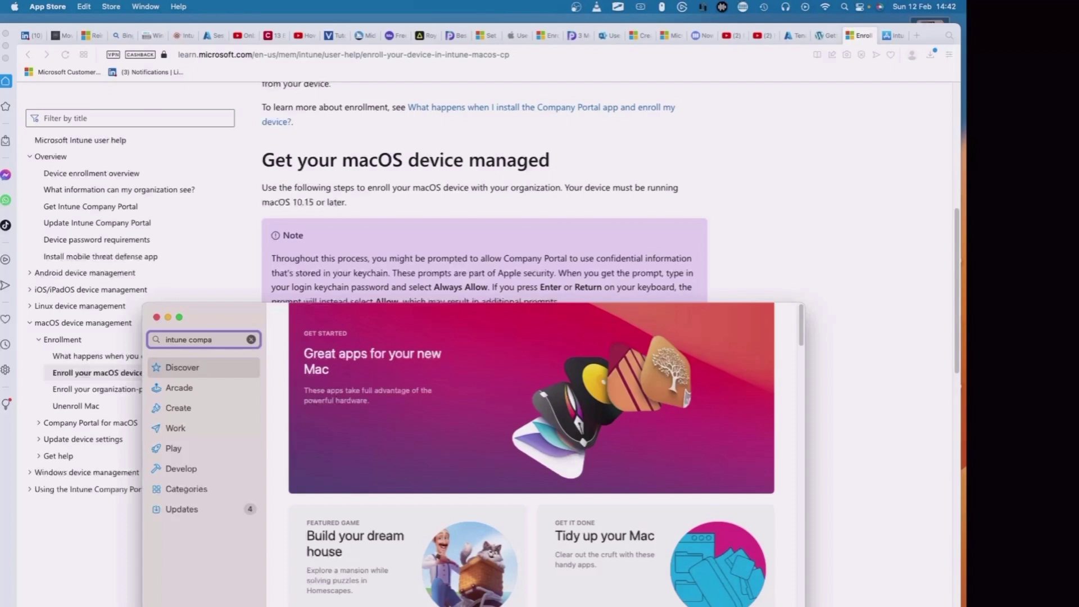
{"action": "type", "text": "ny portal"}
{"action": "key", "text": "Return"}
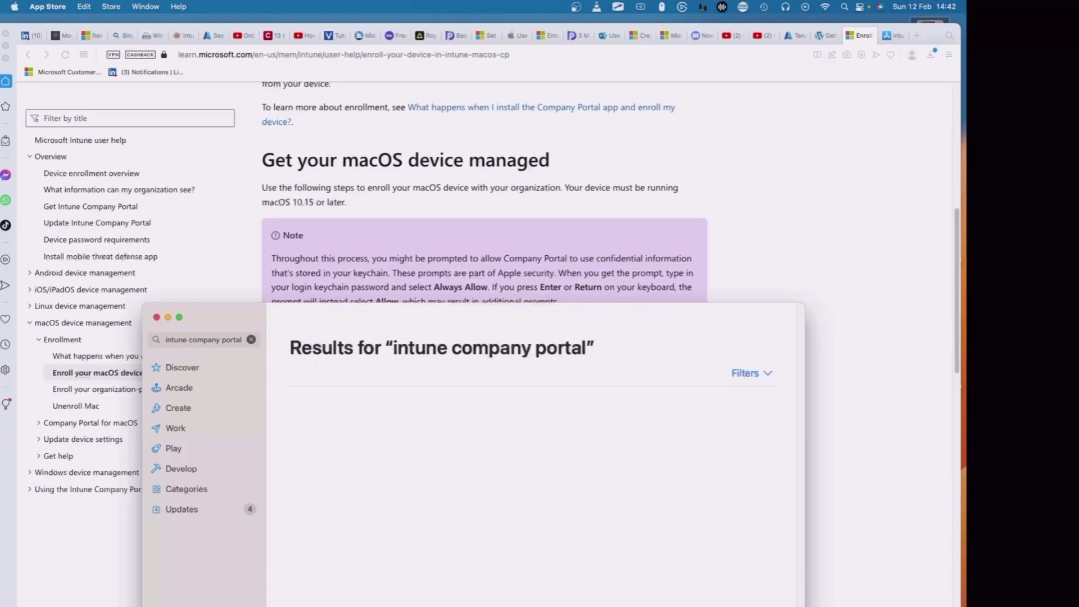
{"action": "left_click", "coordinate": [169, 317]}
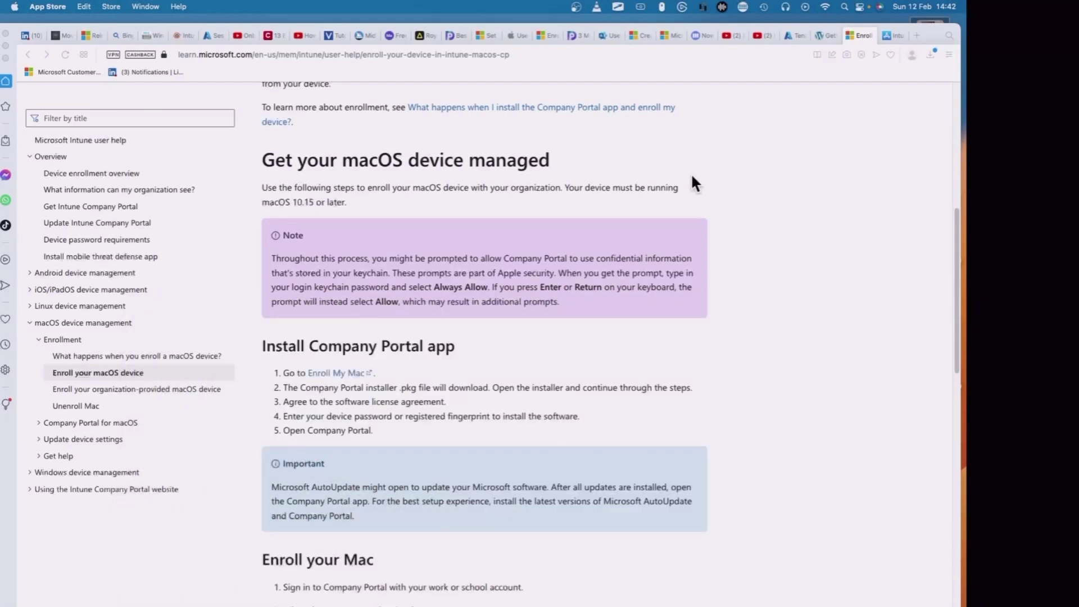
Switch to the Intune Company Portal App Store Preview tab, which says it's iPhone and iPad only.
{"action": "left_click", "coordinate": [891, 35]}
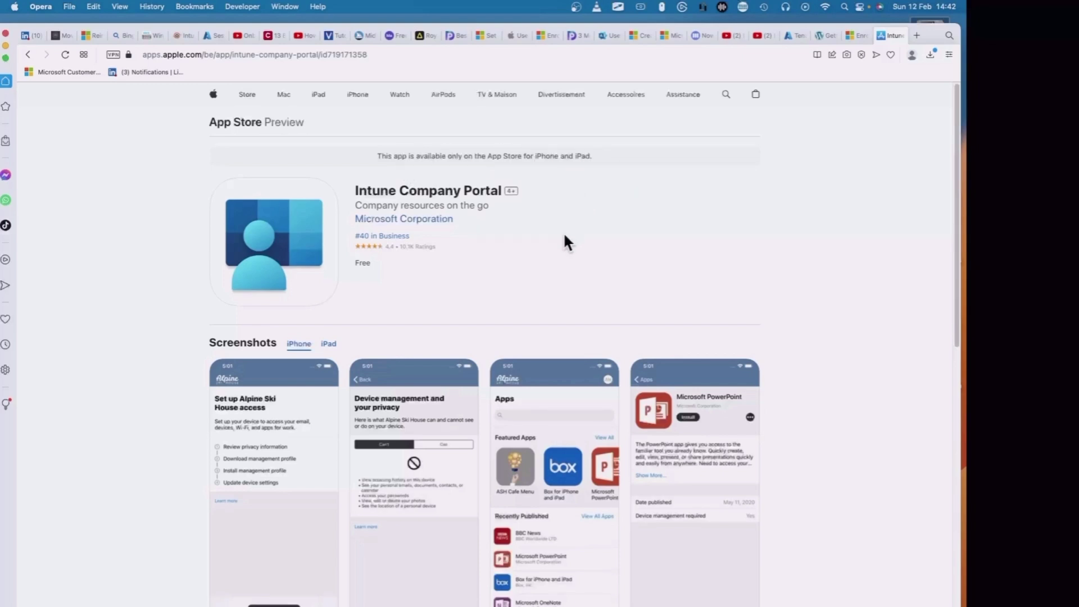
Back on the Learn article, download the Company Portal installer package.
{"action": "left_click", "coordinate": [854, 35]}
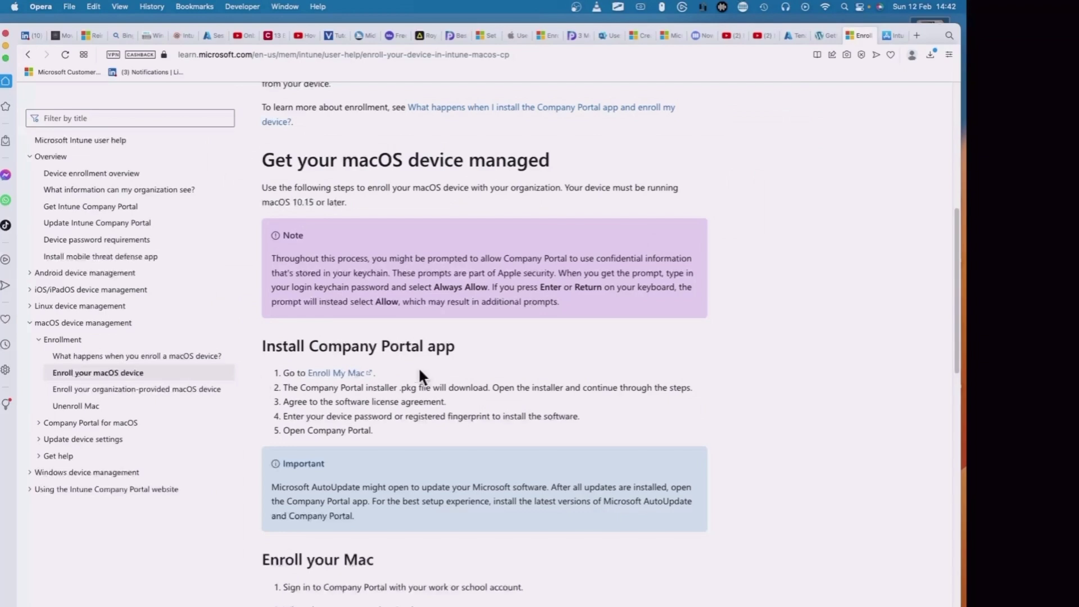
{"action": "left_click", "coordinate": [345, 374]}
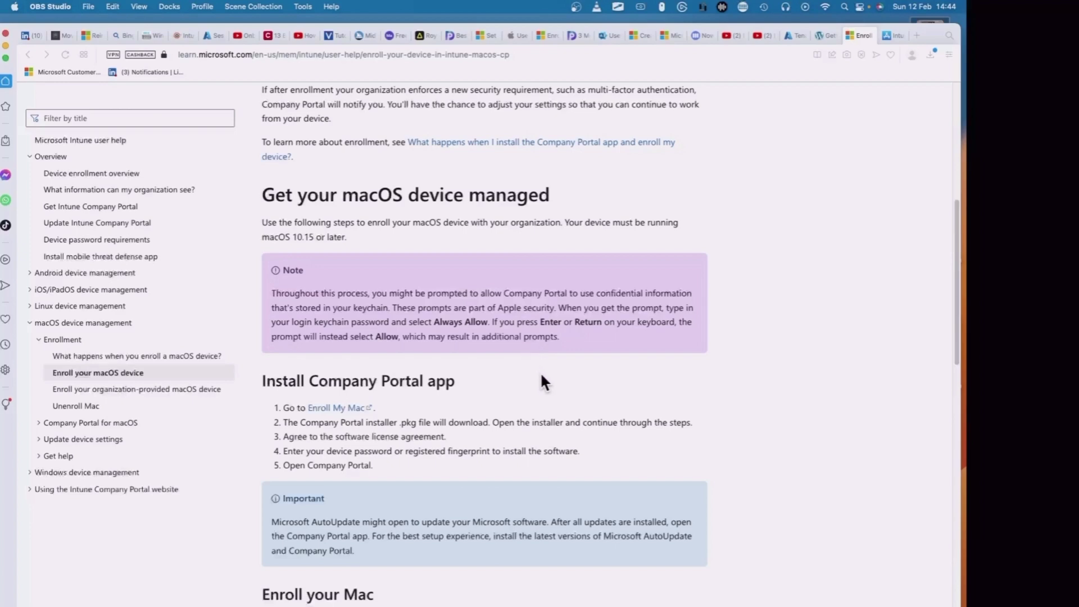
{"action": "scroll", "coordinate": [541, 374], "scroll_direction": "up", "scroll_amount": 1}
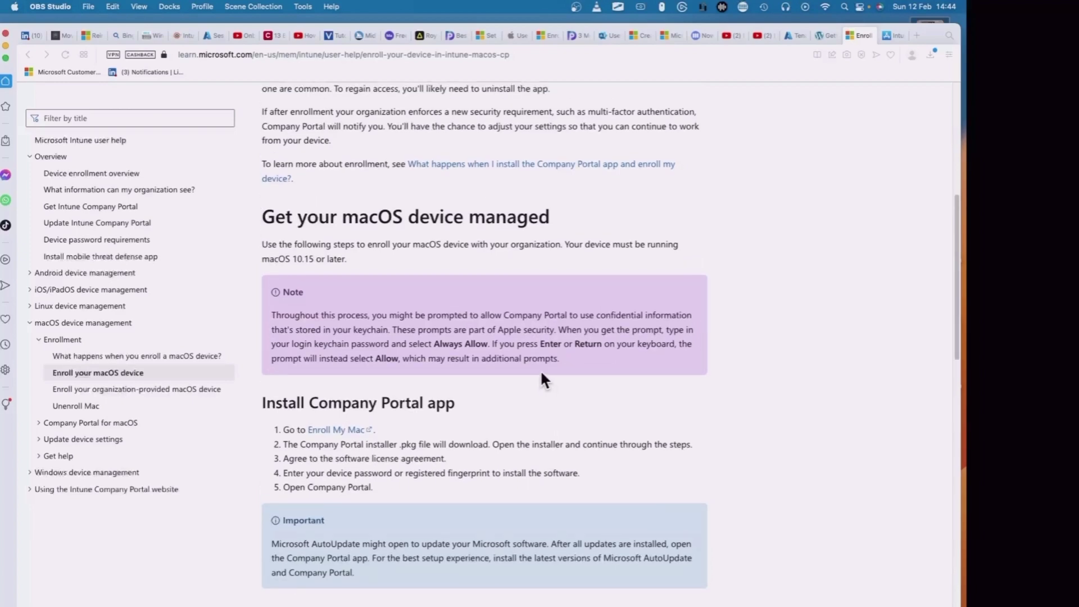
{"action": "scroll", "coordinate": [541, 373], "scroll_direction": "down", "scroll_amount": 2}
Read through the article's Install Company Portal app and Enroll your Mac steps.
{"action": "scroll", "coordinate": [542, 373], "scroll_direction": "down", "scroll_amount": 5}
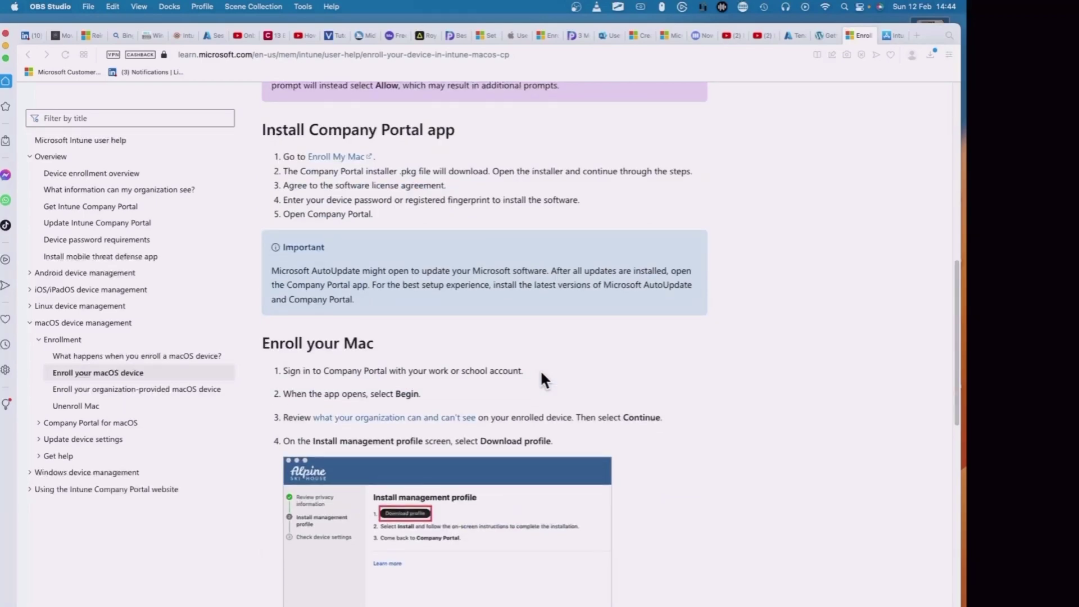
{"action": "scroll", "coordinate": [541, 369], "scroll_direction": "down", "scroll_amount": 4}
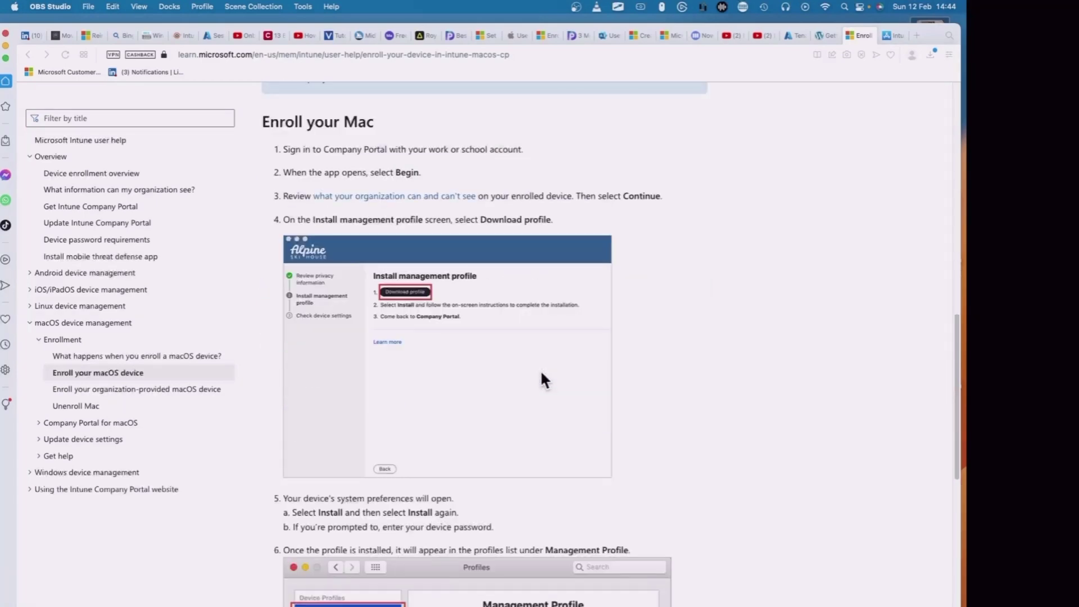
{"action": "scroll", "coordinate": [541, 369], "scroll_direction": "down", "scroll_amount": 6}
{"action": "scroll", "coordinate": [541, 369], "scroll_direction": "down", "scroll_amount": 7}
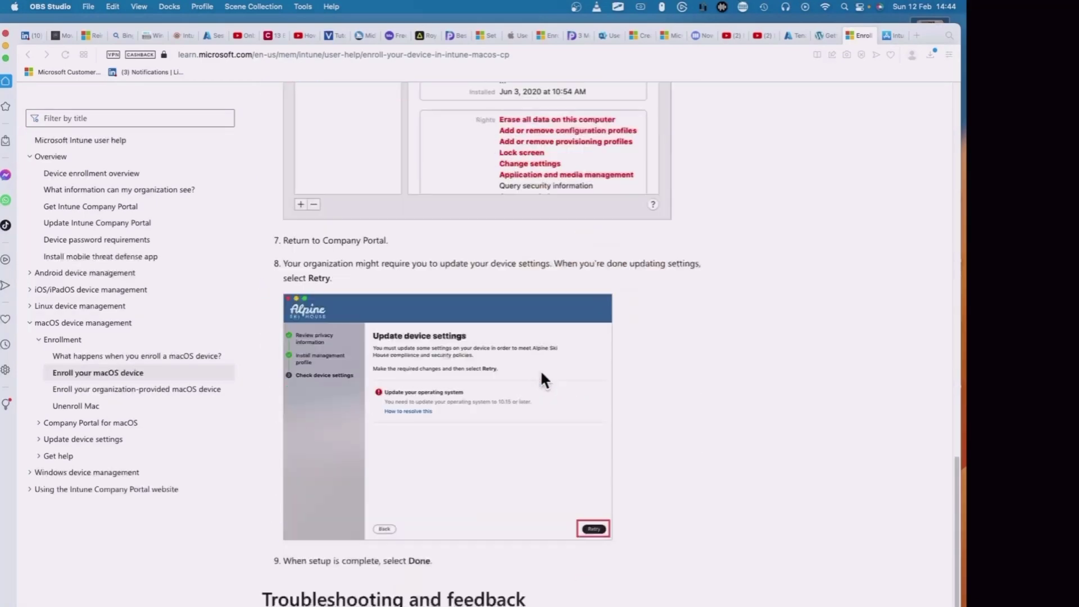
{"action": "scroll", "coordinate": [540, 370], "scroll_direction": "down", "scroll_amount": 3}
{"action": "scroll", "coordinate": [541, 369], "scroll_direction": "up", "scroll_amount": 5}
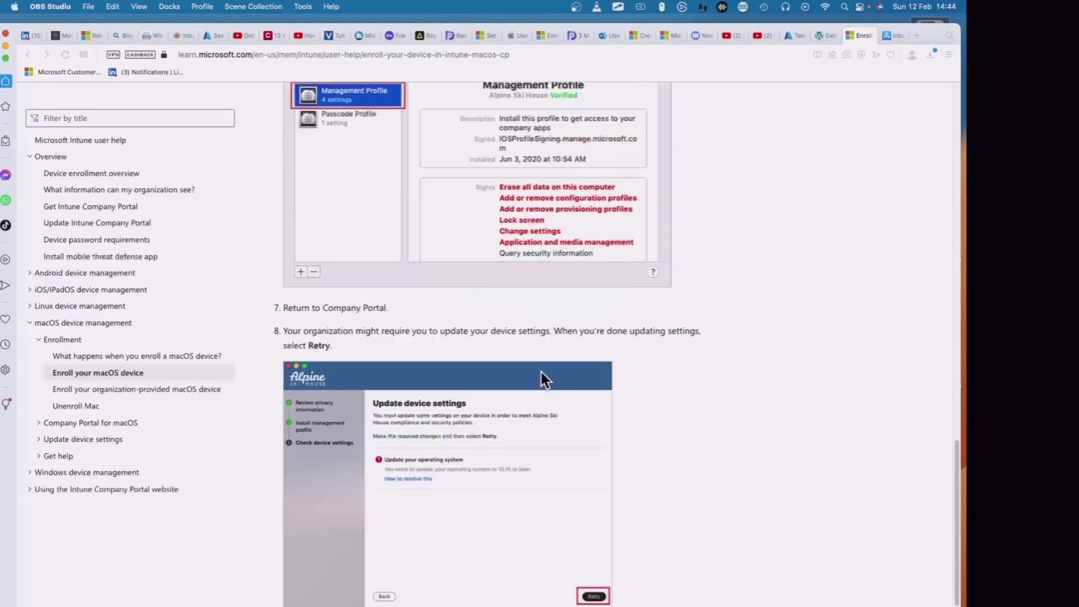
{"action": "scroll", "coordinate": [541, 369], "scroll_direction": "up", "scroll_amount": 7}
{"action": "scroll", "coordinate": [541, 370], "scroll_direction": "up", "scroll_amount": 6}
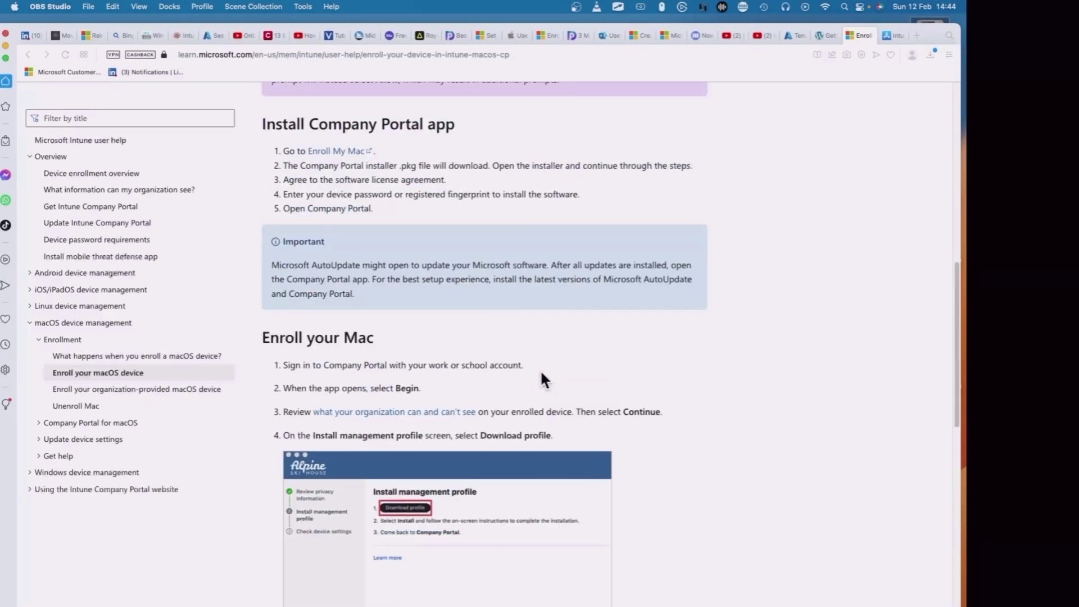
{"action": "scroll", "coordinate": [541, 369], "scroll_direction": "up", "scroll_amount": 2}
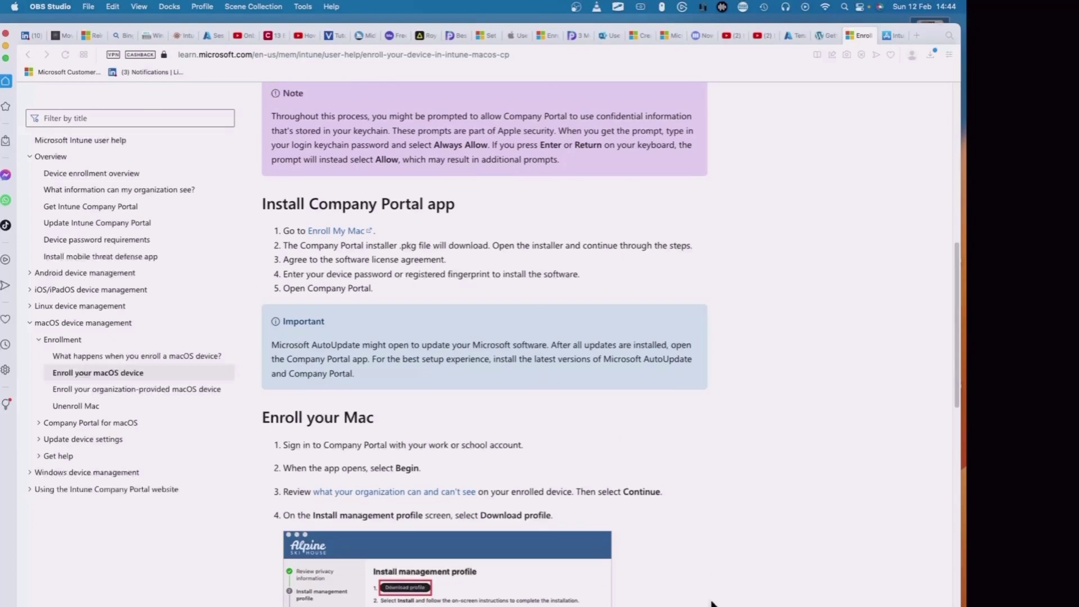
Launch the CompanyPortal .pkg installer from Downloads and agree to its licence agreement.
{"action": "left_click", "coordinate": [731, 605]}
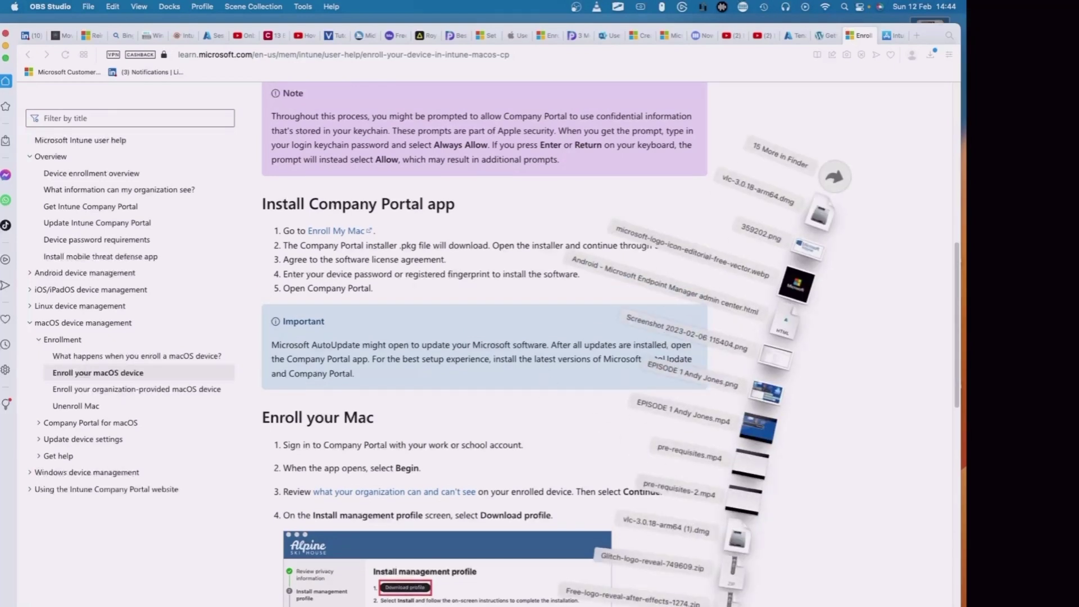
{"action": "left_click", "coordinate": [730, 597]}
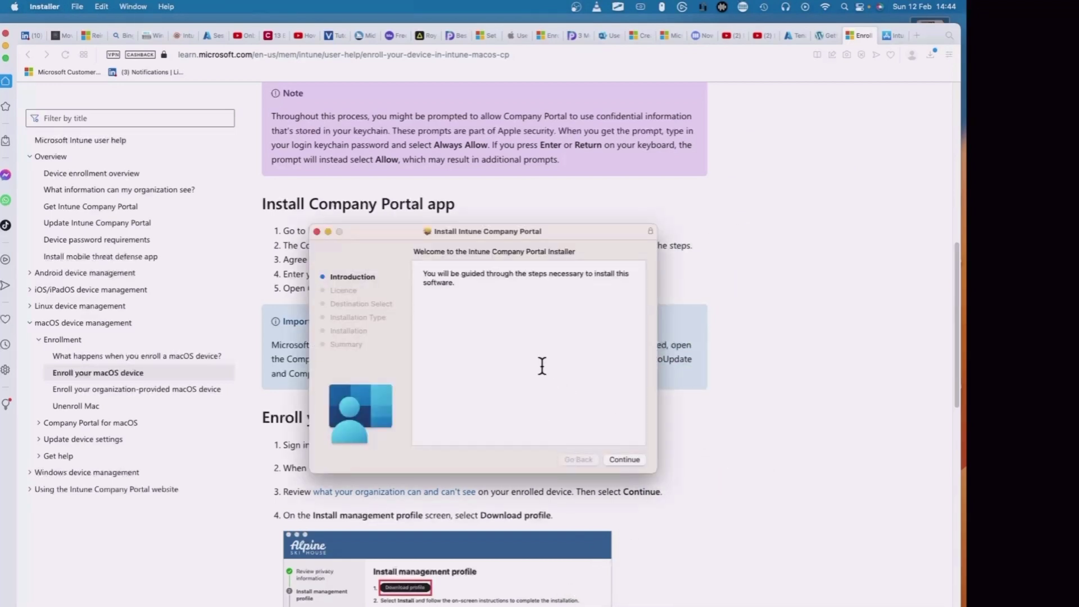
{"action": "left_click", "coordinate": [621, 459]}
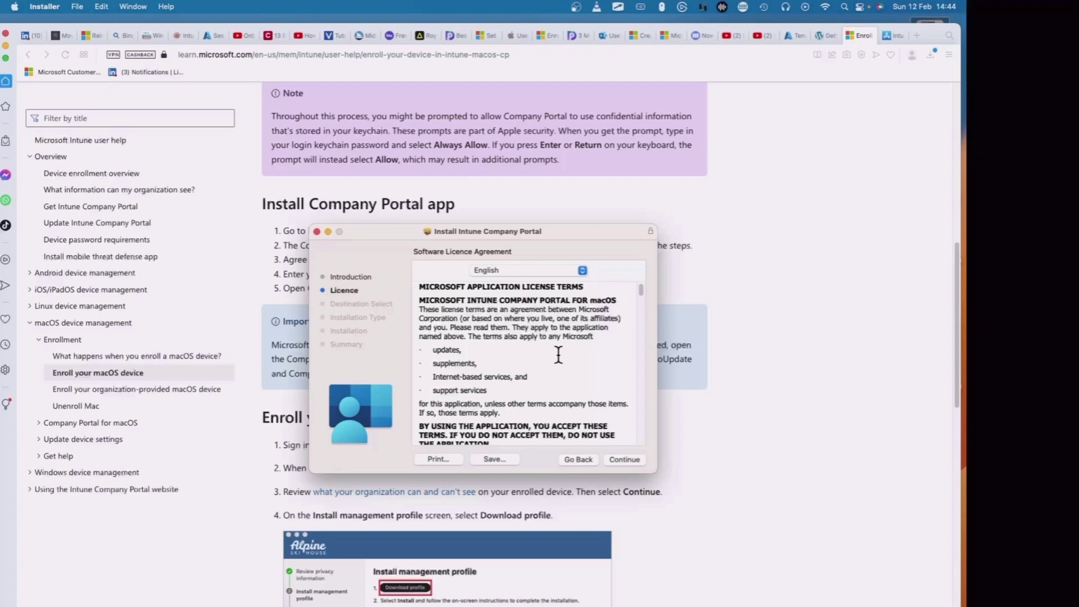
{"action": "left_click_drag", "start_coordinate": [640, 289], "coordinate": [639, 438]}
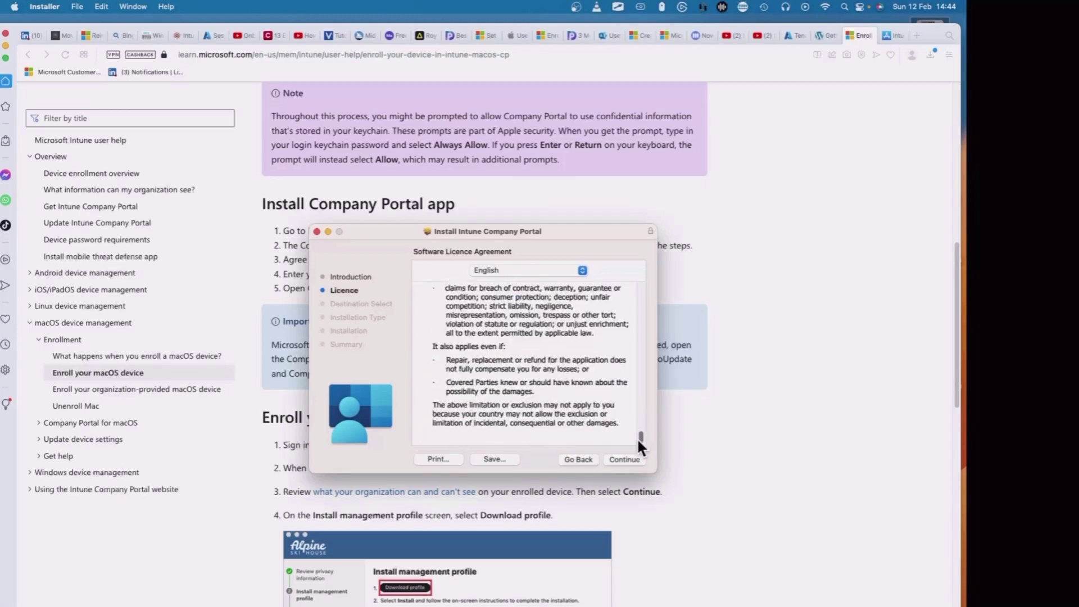
{"action": "left_click", "coordinate": [623, 464]}
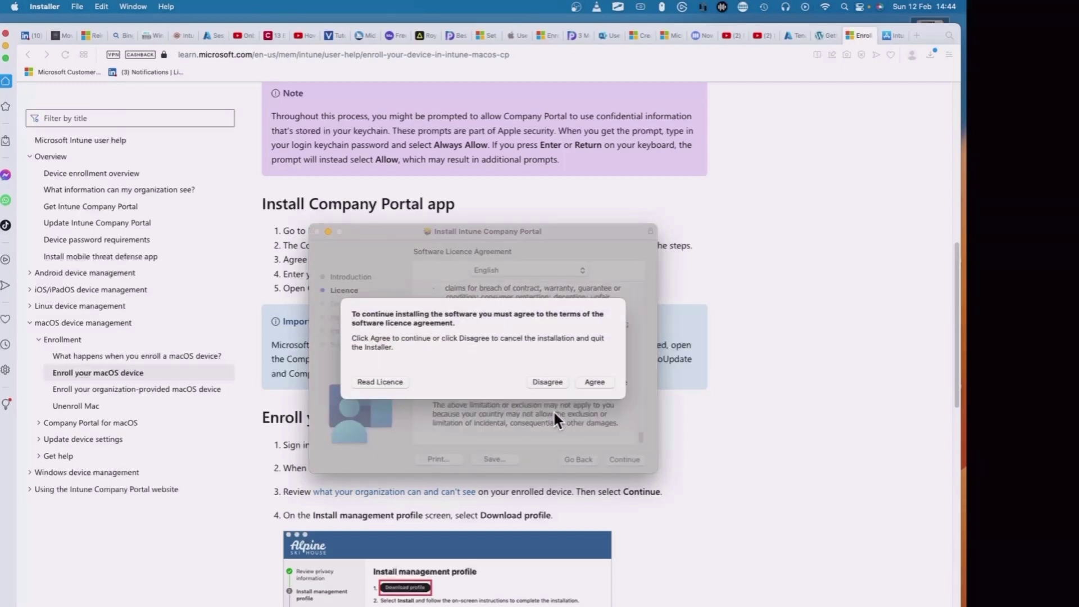
{"action": "left_click", "coordinate": [593, 381]}
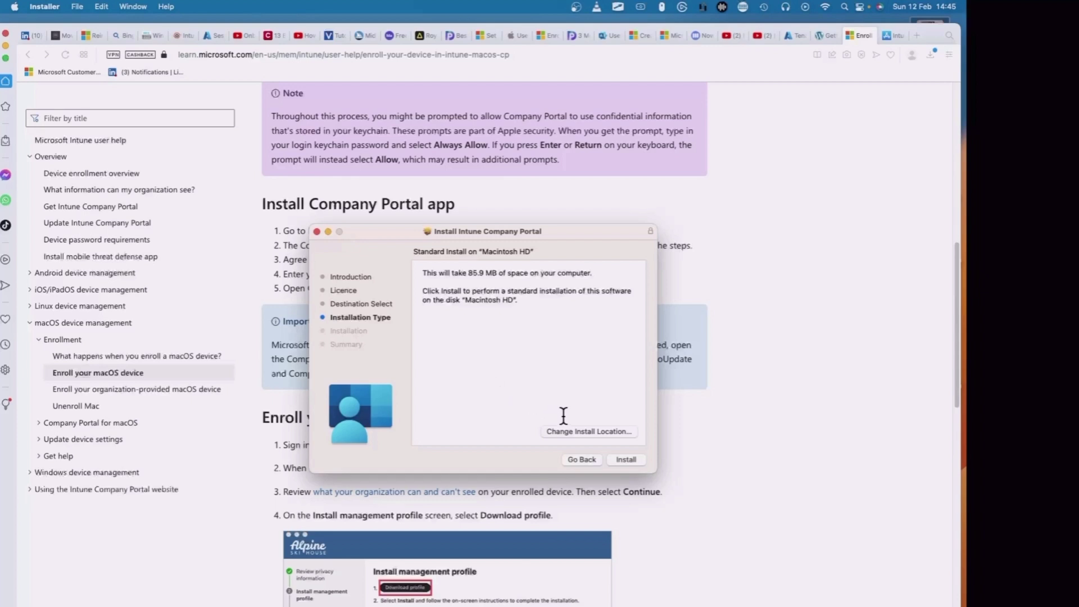
Install Company Portal on Macintosh HD with the Mac password, then move the package to the Bin.
{"action": "left_click", "coordinate": [626, 460]}
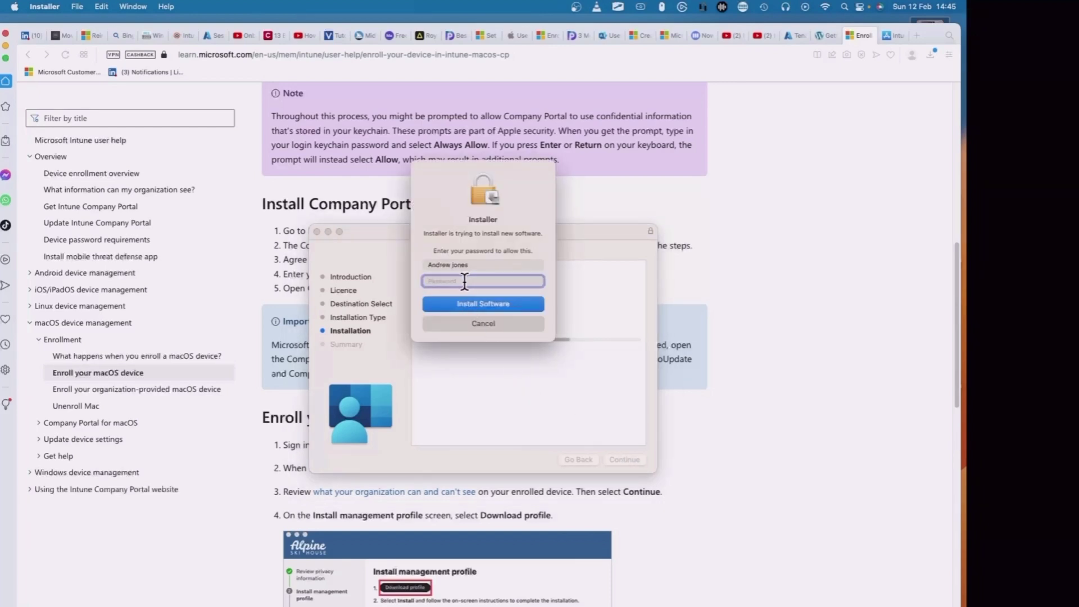
{"action": "type", "text": "••••••••••••••"}
{"action": "key", "text": "Return"}
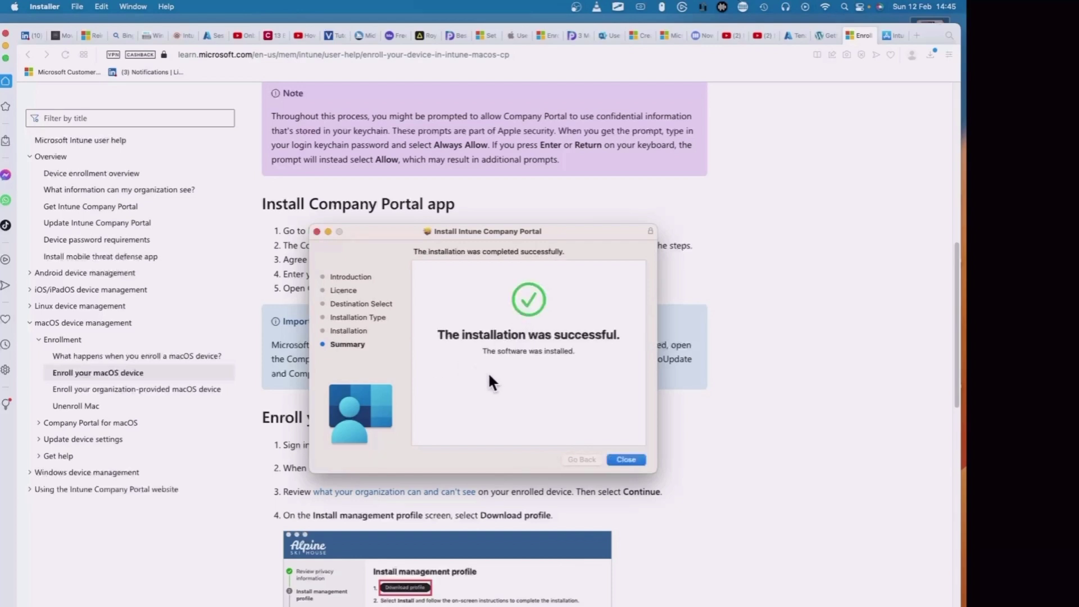
{"action": "left_click", "coordinate": [626, 460]}
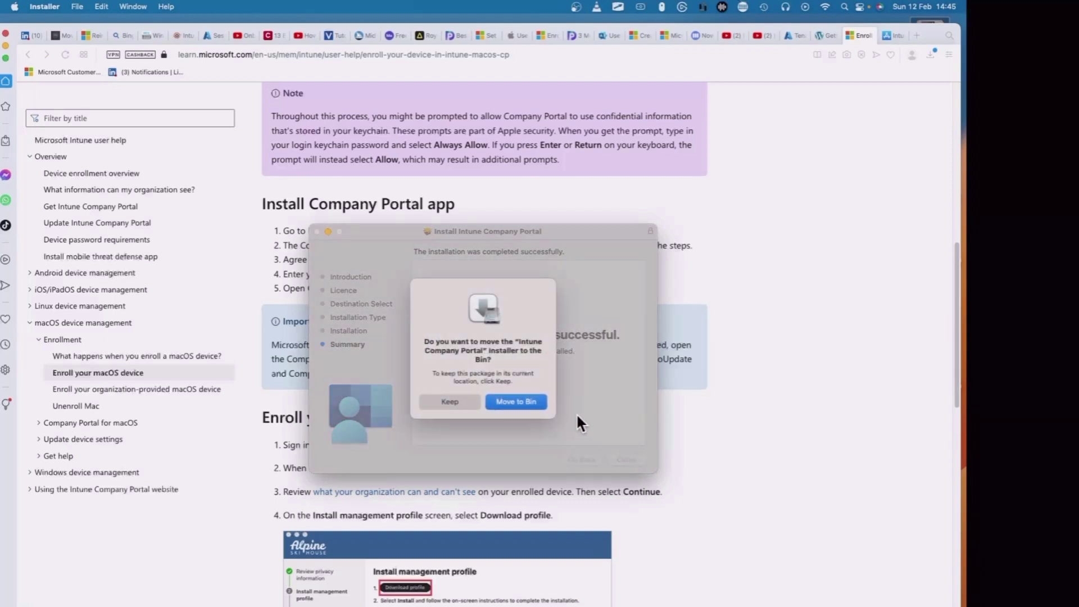
{"action": "left_click", "coordinate": [530, 401]}
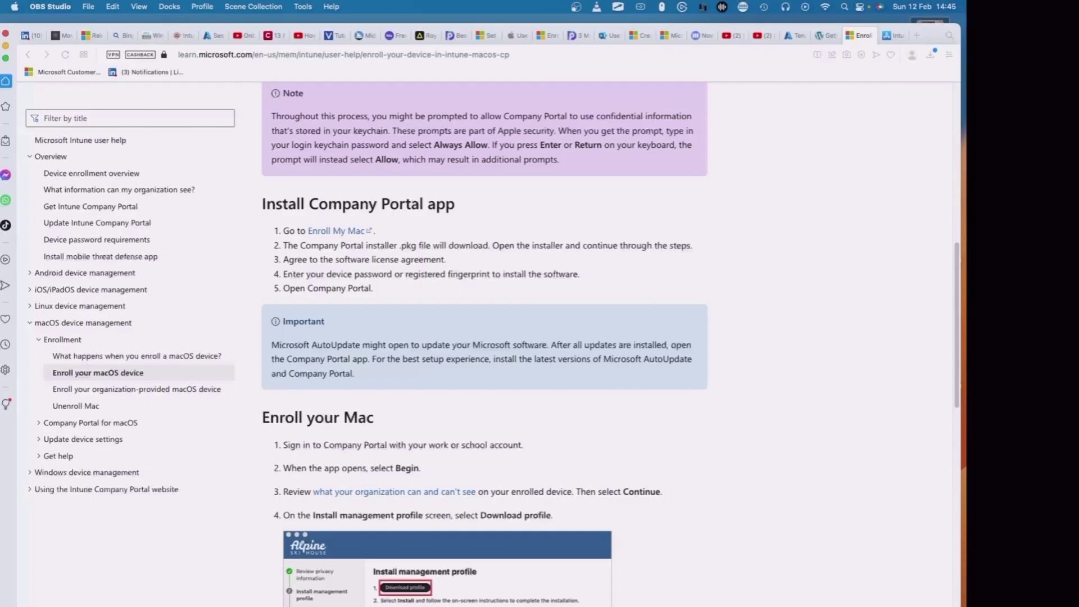
Launch Company Portal from the next page of Launchpad.
{"action": "key", "text": "F4"}
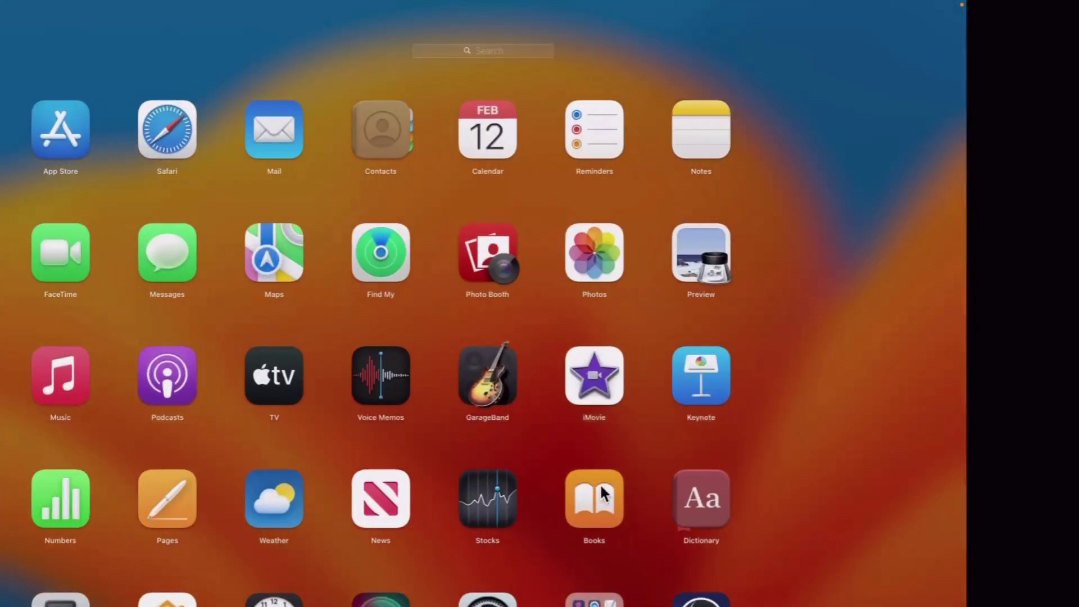
{"action": "scroll", "coordinate": [601, 486], "scroll_direction": "right", "scroll_amount": 5}
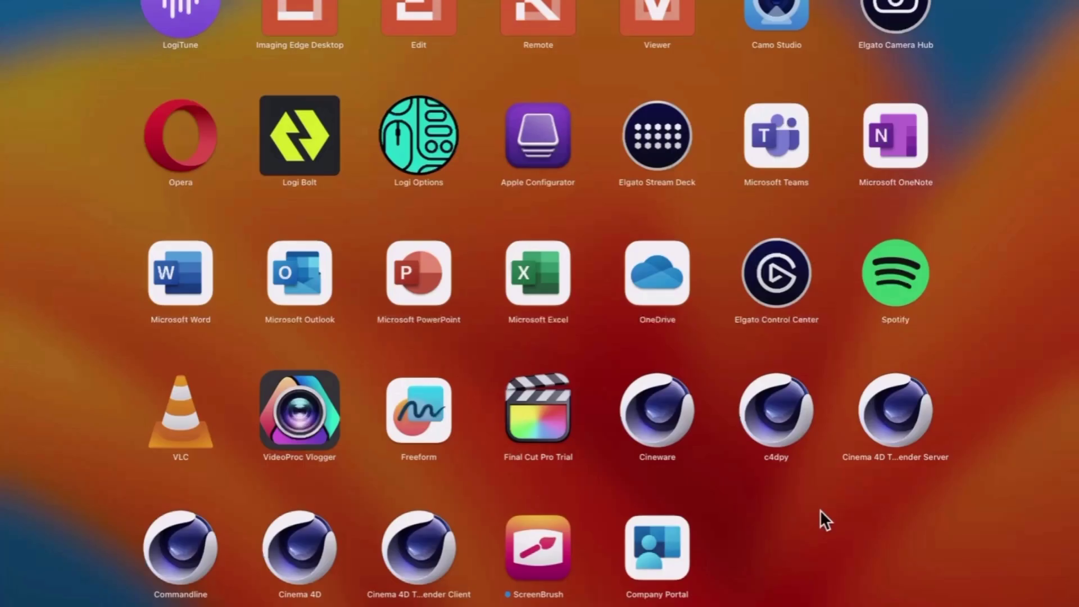
{"action": "left_click", "coordinate": [663, 547]}
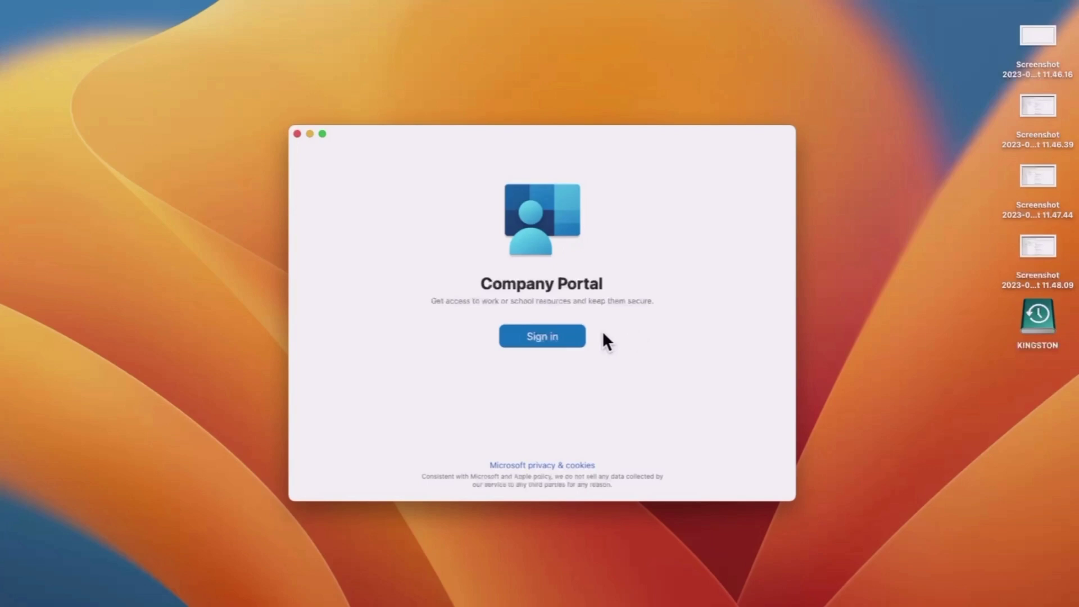
Sign in to Company Portal with a different work account and its password.
{"action": "left_click", "coordinate": [545, 335]}
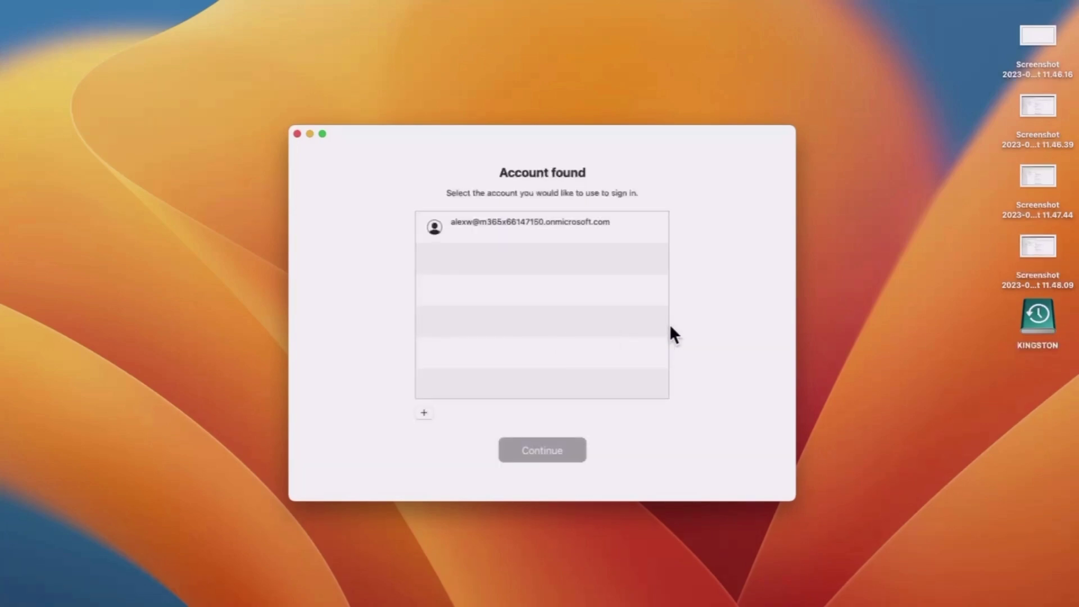
{"action": "left_click", "coordinate": [423, 413]}
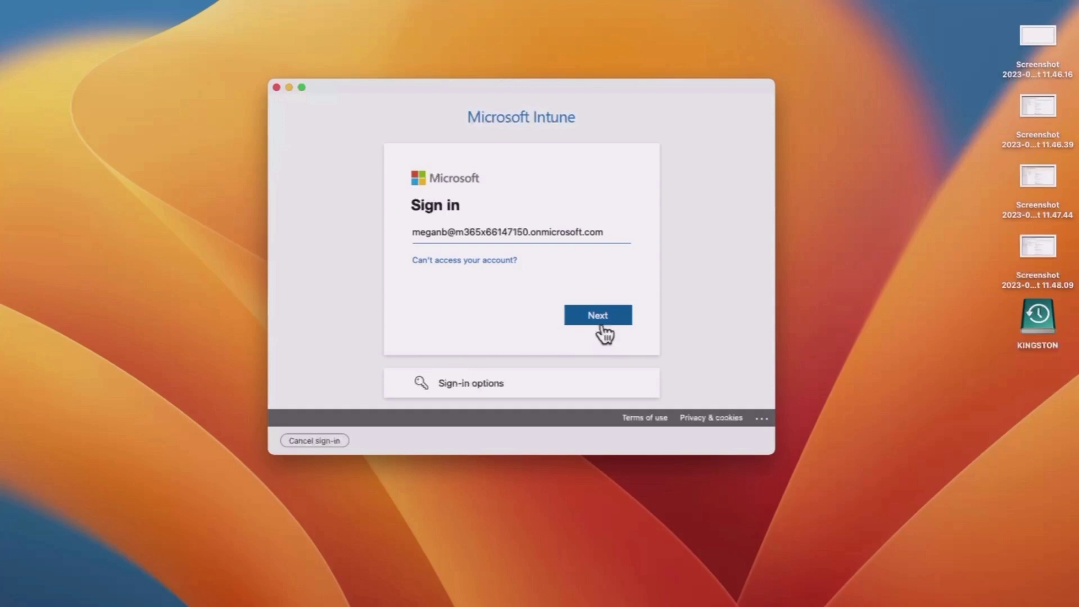
{"action": "left_click", "coordinate": [595, 318]}
{"action": "left_click", "coordinate": [477, 274]}
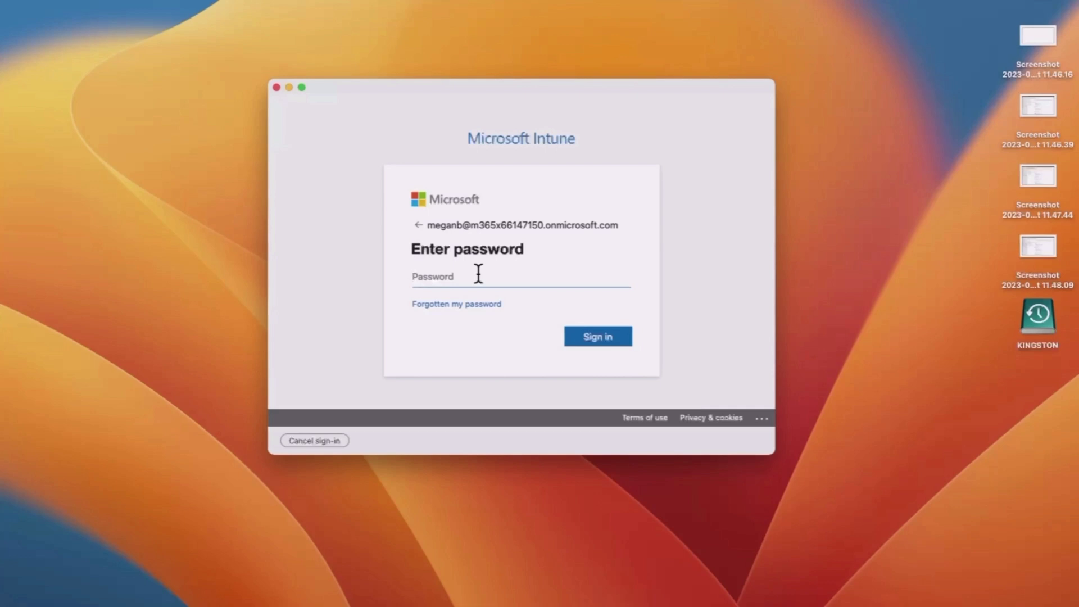
{"action": "type", "text": "••••••••••••"}
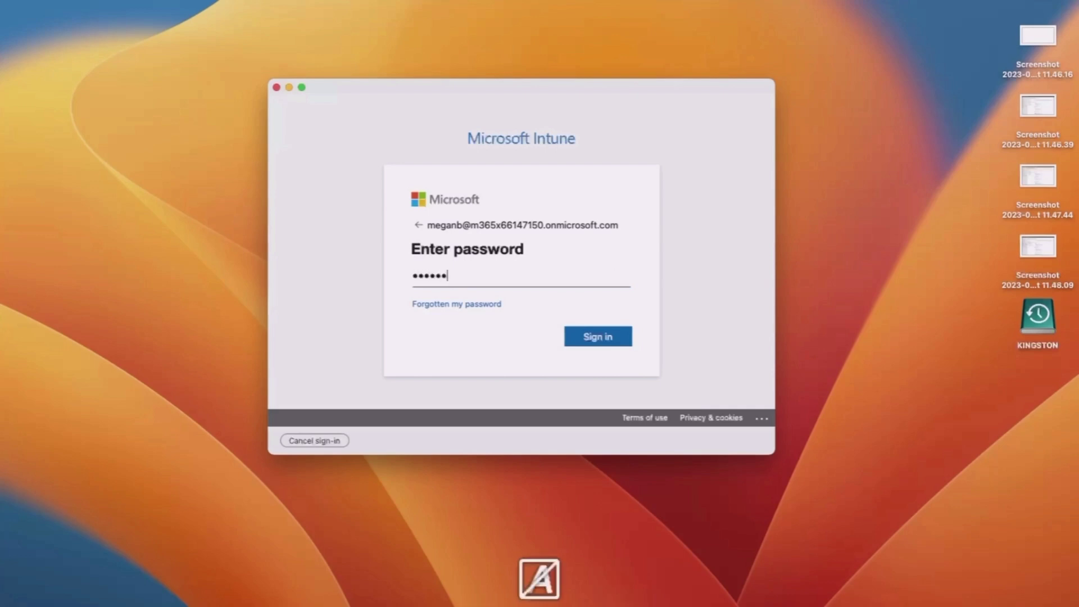
{"action": "type", "text": "••"}
{"action": "left_click", "coordinate": [595, 336]}
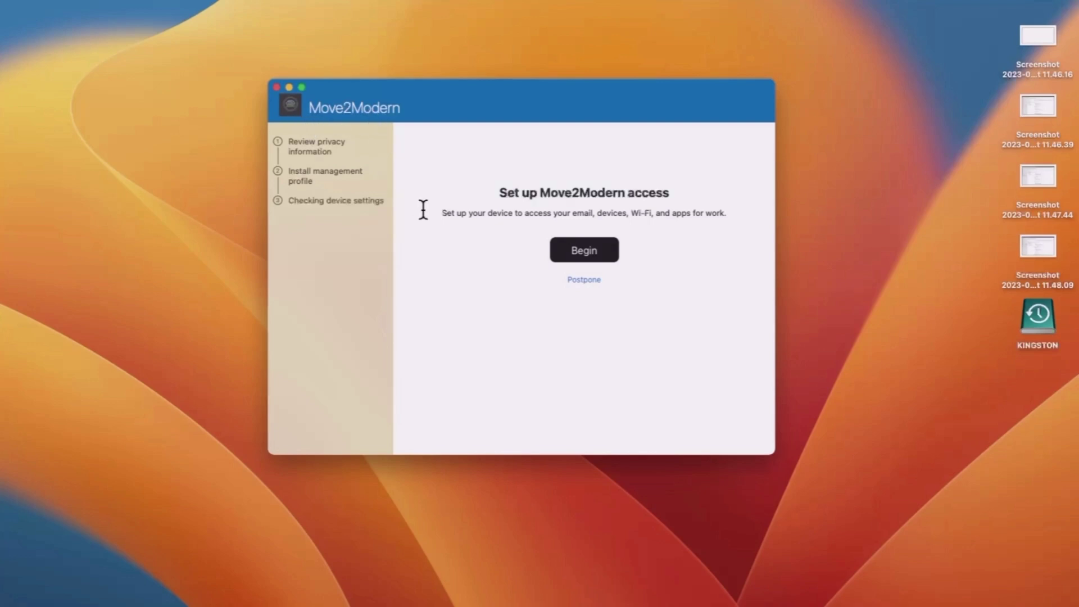
Begin Move2Modern setup, review what the organisation can see, and continue to register the Mac.
{"action": "left_click", "coordinate": [582, 251]}
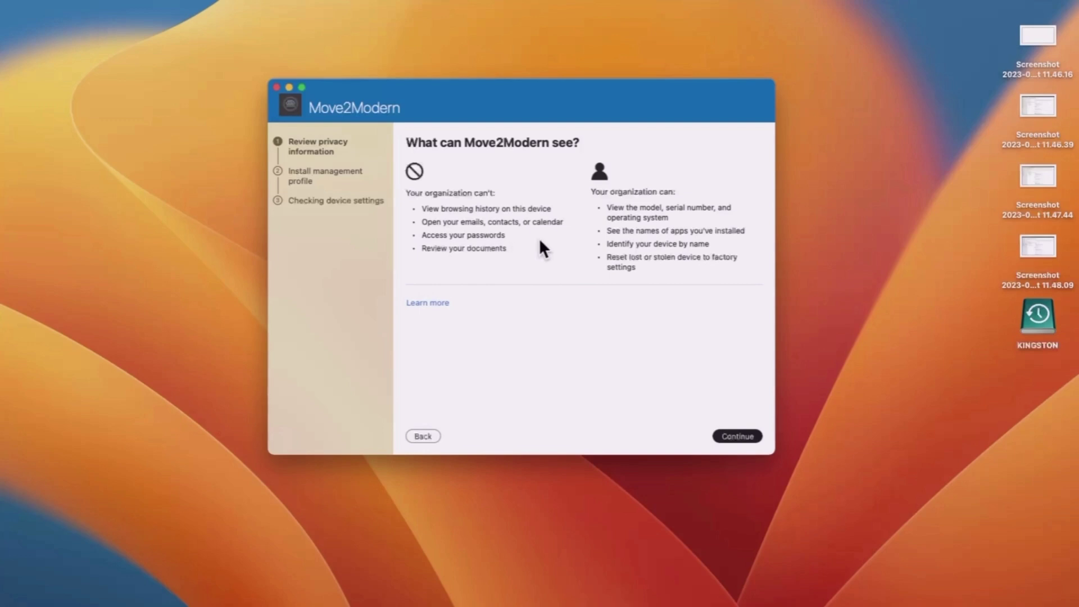
{"action": "left_click", "coordinate": [733, 434]}
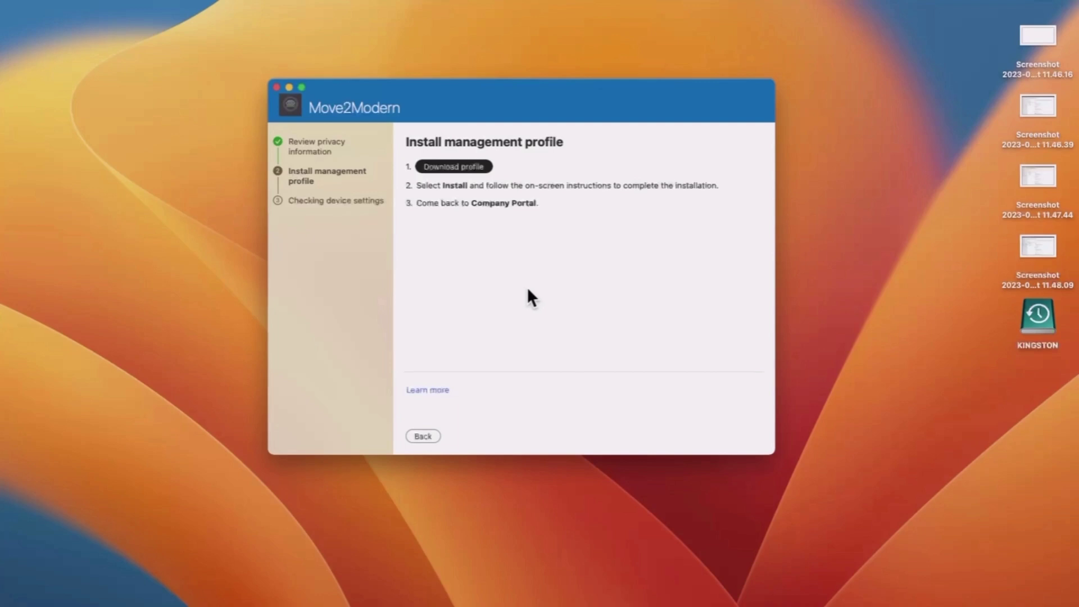
Download and install the Management Profile in Profiles settings, authorising with the Mac password.
{"action": "left_click", "coordinate": [465, 168]}
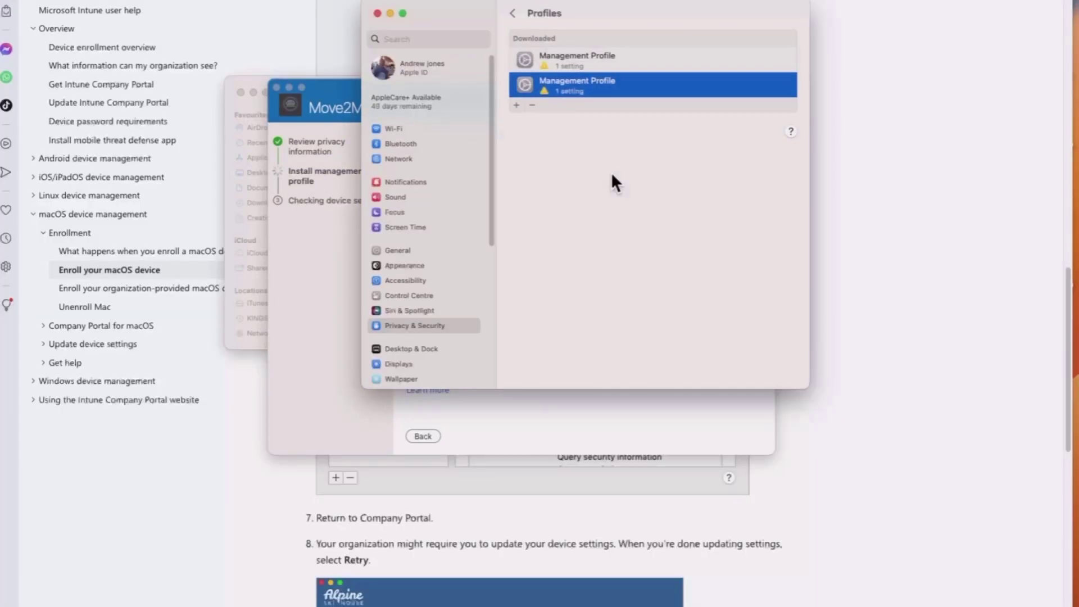
{"action": "double_click", "coordinate": [619, 87]}
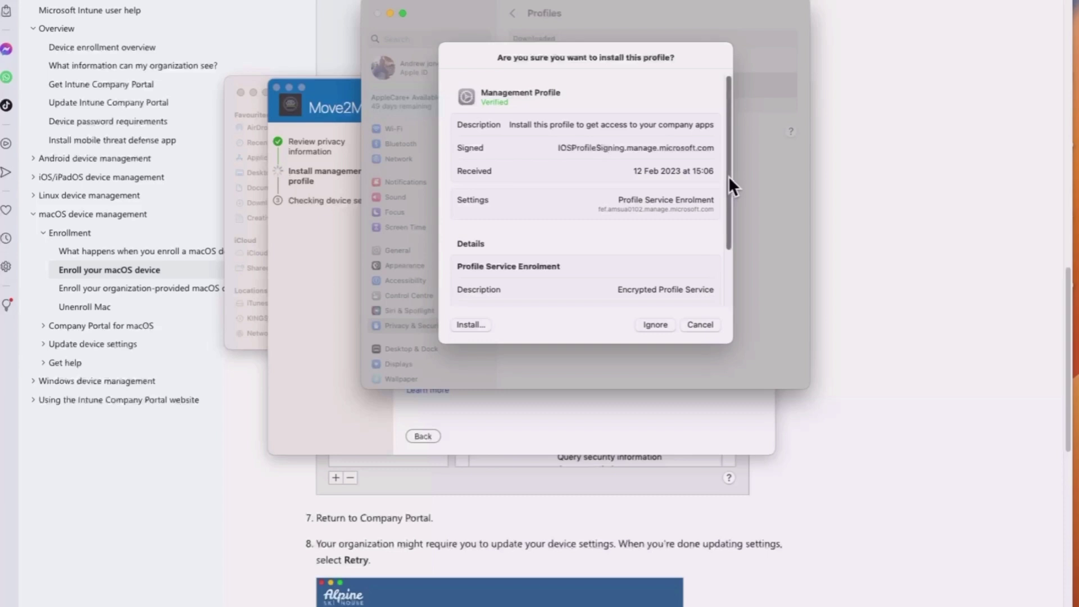
{"action": "mouse_move", "coordinate": [728, 176]}
{"action": "left_mouse_down"}
{"action": "mouse_move", "coordinate": [726, 202]}
{"action": "mouse_move", "coordinate": [723, 161]}
{"action": "left_mouse_up"}
{"action": "scroll", "coordinate": [722, 186], "scroll_direction": "down", "scroll_amount": 3}
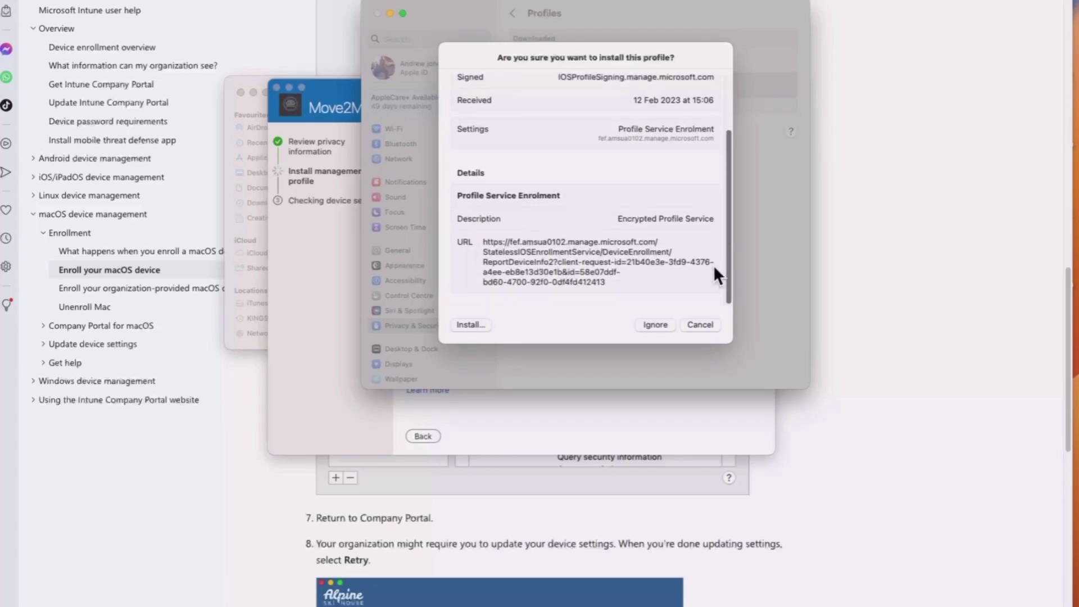
{"action": "left_click", "coordinate": [468, 325]}
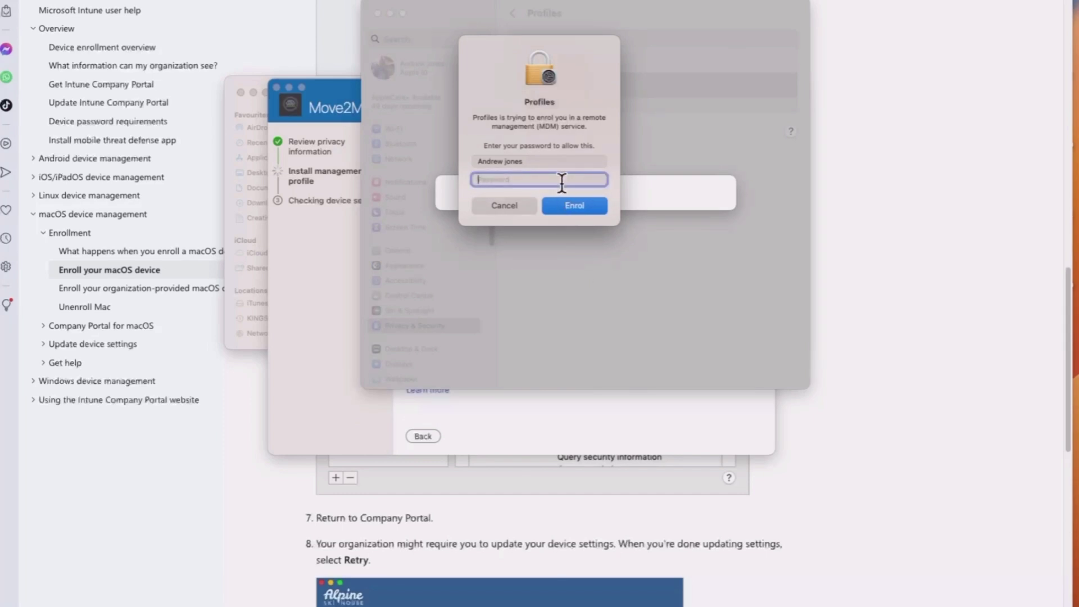
{"action": "key", "text": "super+v"}
{"action": "key", "text": "Return"}
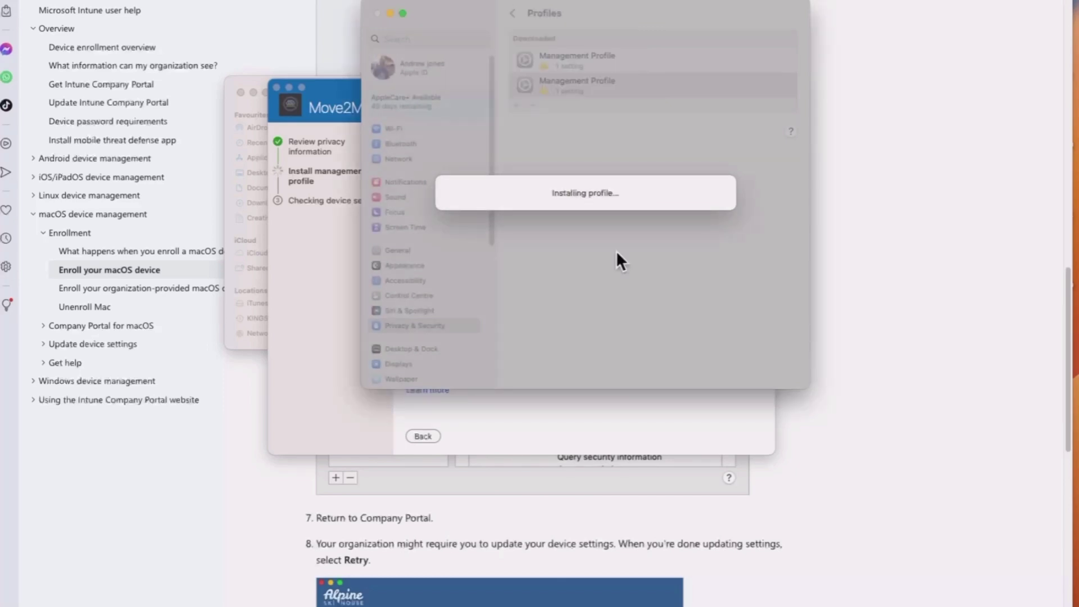
{"action": "left_click", "coordinate": [608, 146]}
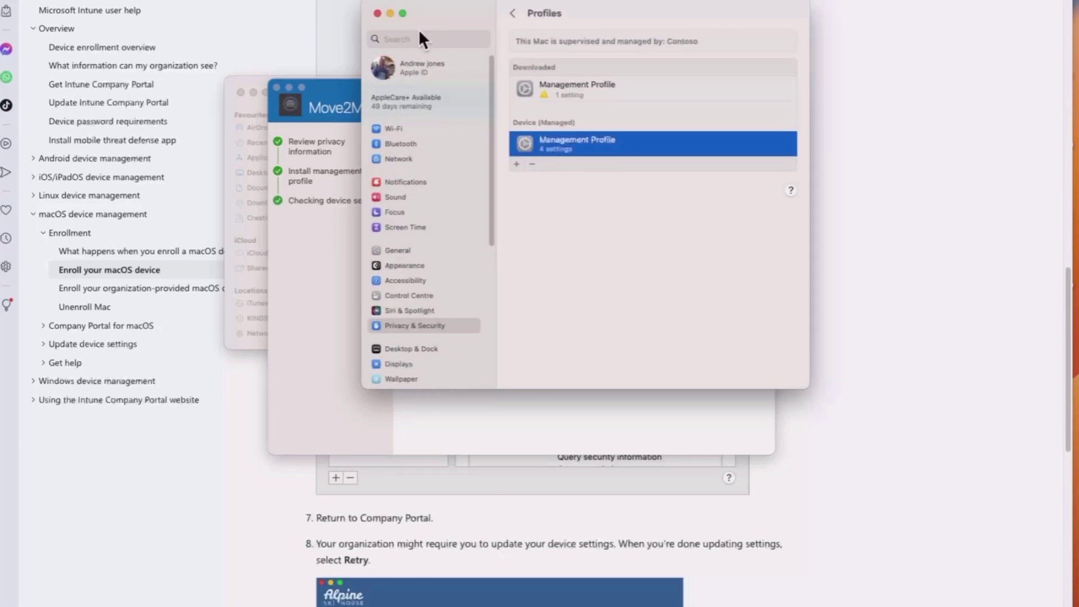
Minimise System Settings, close the stray Finder window, and finish with Done on You're all set.
{"action": "left_click", "coordinate": [390, 13]}
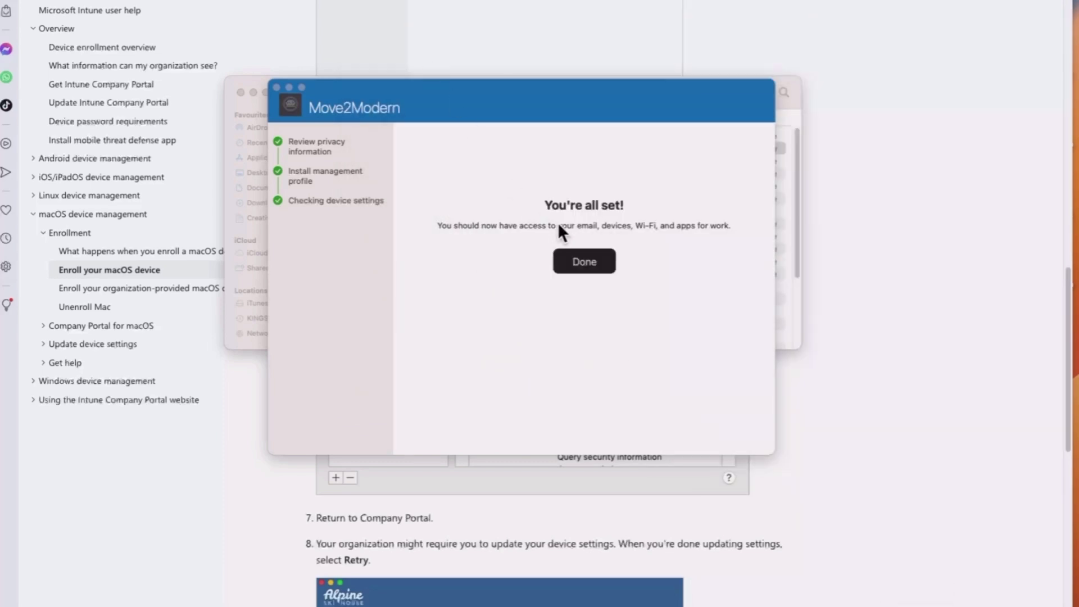
{"action": "left_click_drag", "start_coordinate": [497, 93], "coordinate": [599, 52]}
{"action": "left_click", "coordinate": [298, 91]}
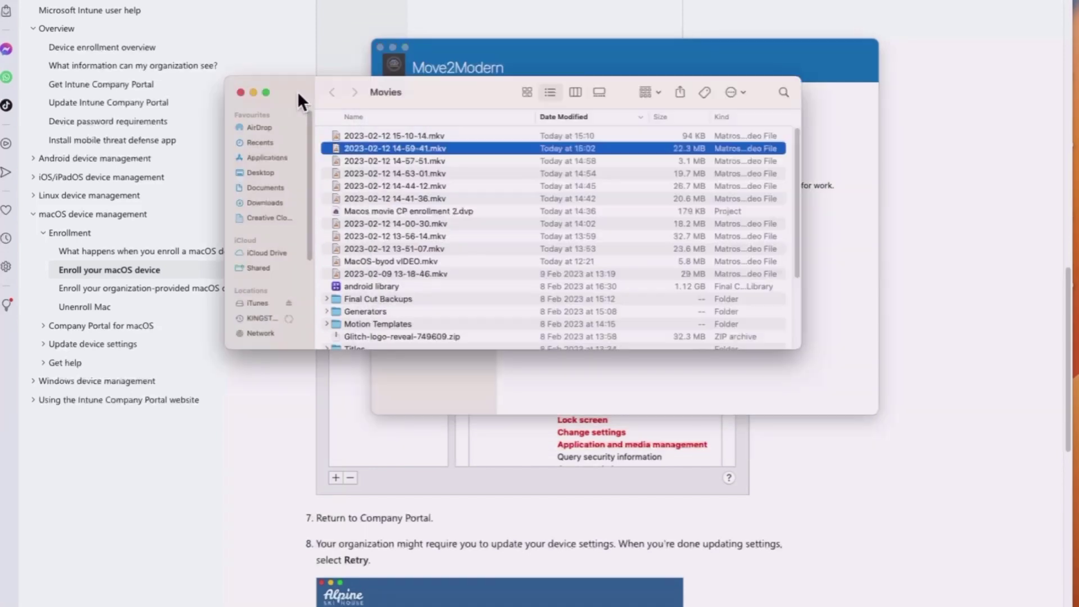
{"action": "left_click", "coordinate": [241, 90]}
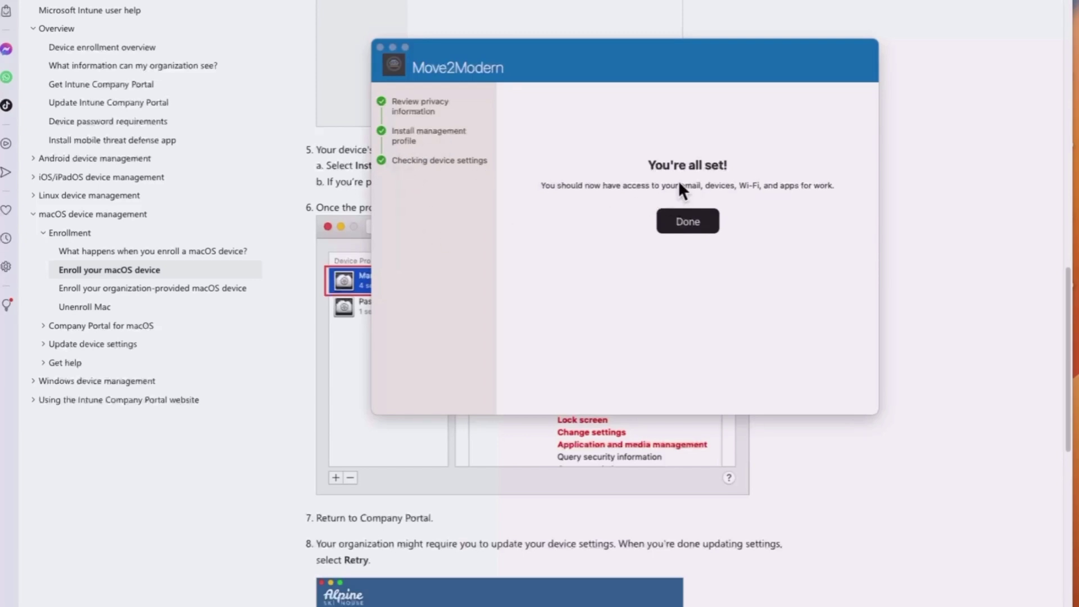
{"action": "left_click", "coordinate": [688, 221]}
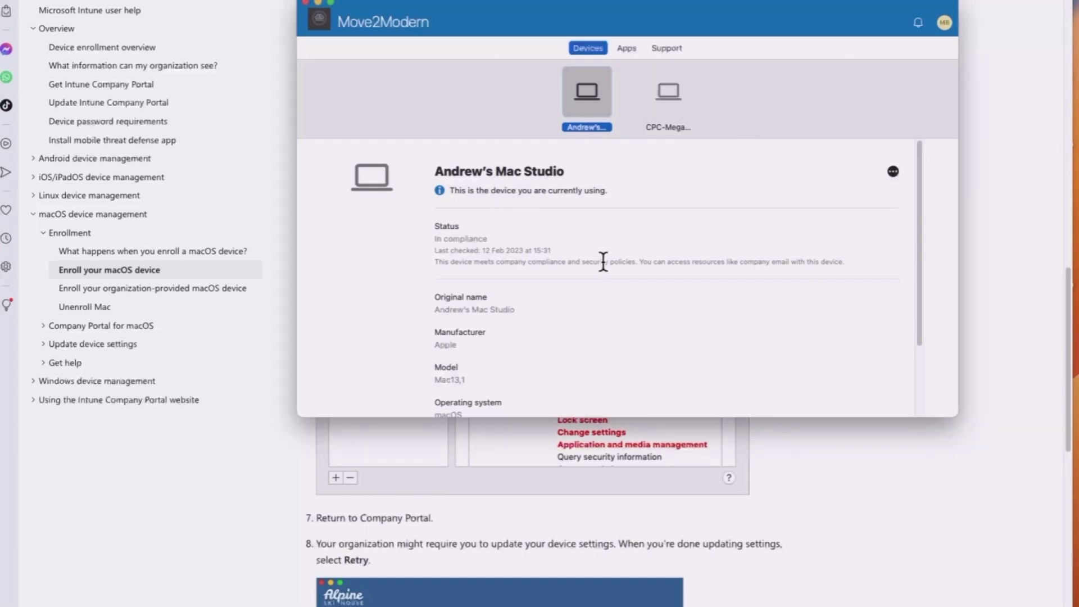
{"action": "scroll", "coordinate": [608, 250], "scroll_direction": "down", "scroll_amount": 3}
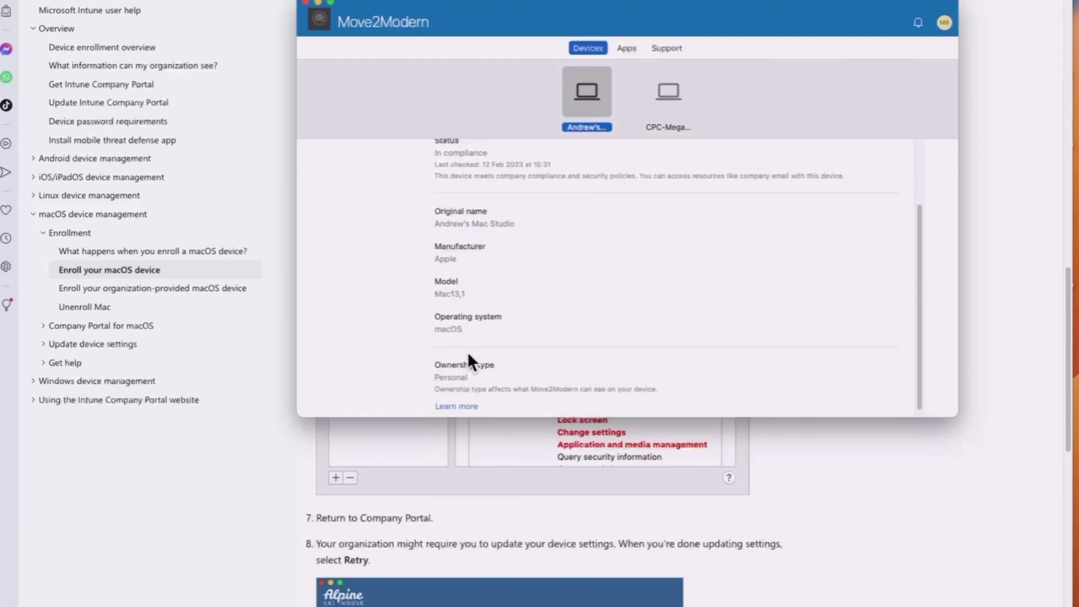
{"action": "scroll", "coordinate": [567, 251], "scroll_direction": "up", "scroll_amount": 3}
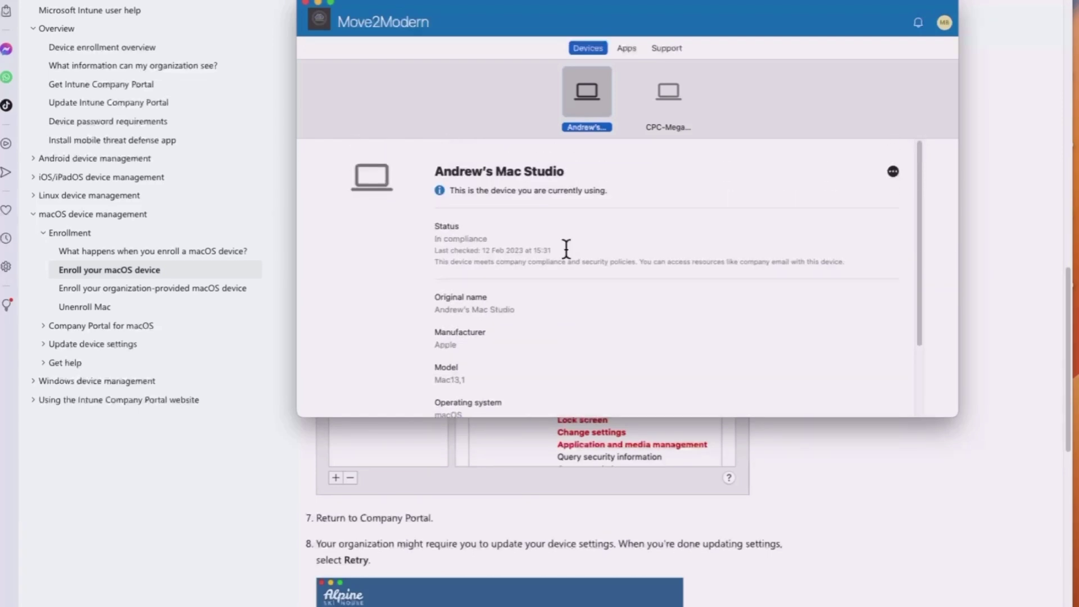
{"action": "left_click", "coordinate": [944, 24]}
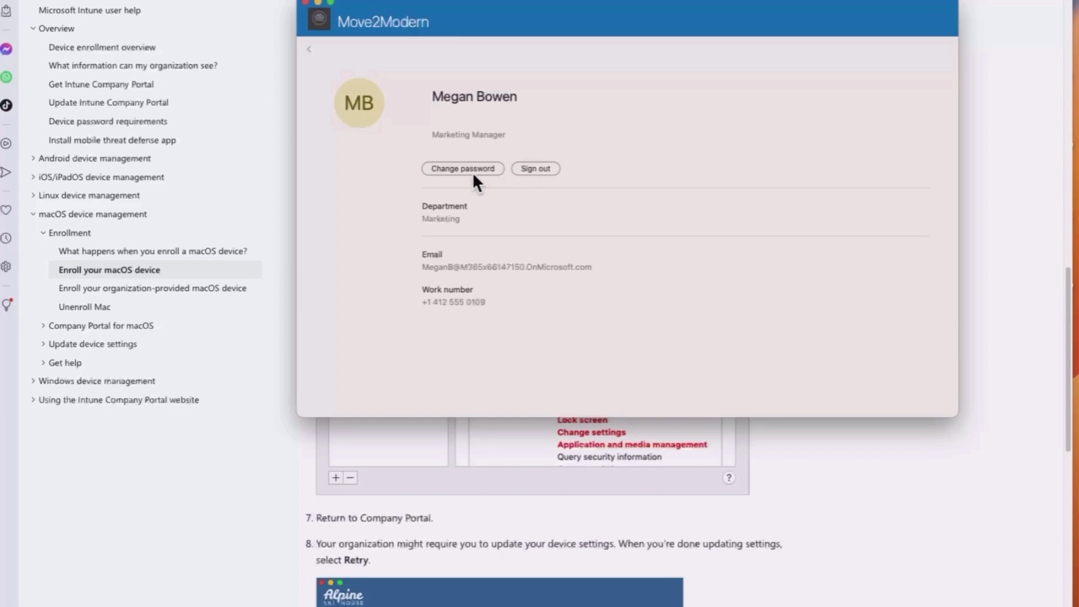
{"action": "left_click", "coordinate": [309, 49]}
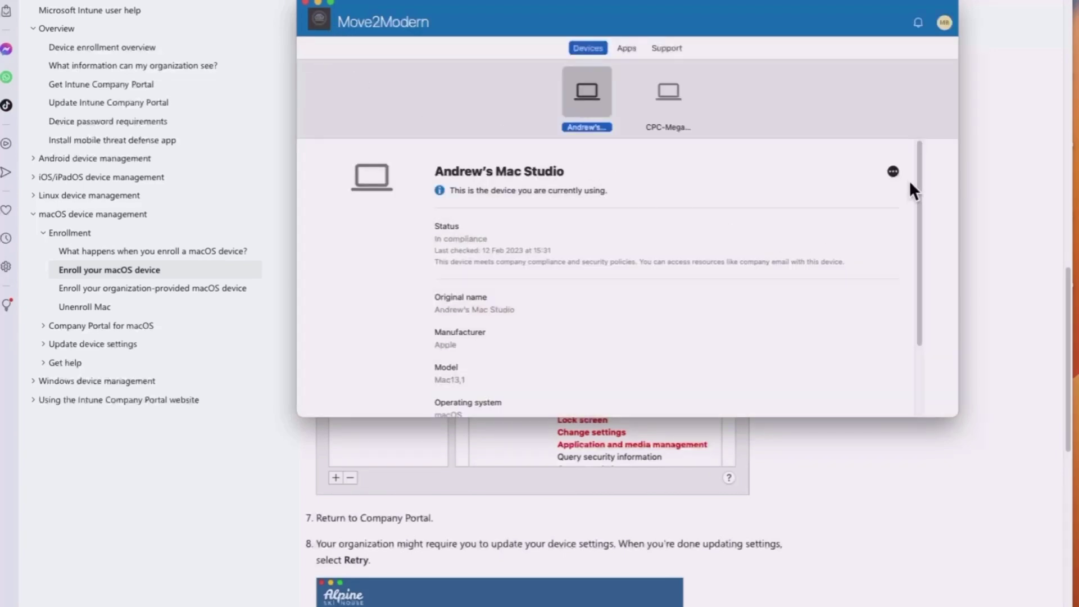
{"action": "left_click", "coordinate": [892, 172]}
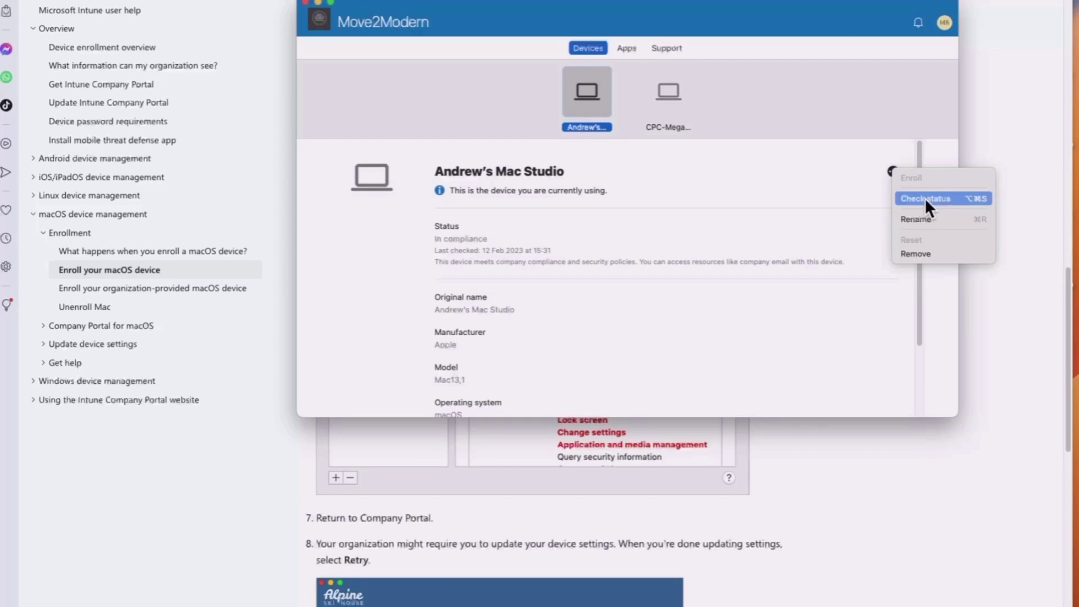
{"action": "left_click", "coordinate": [925, 217]}
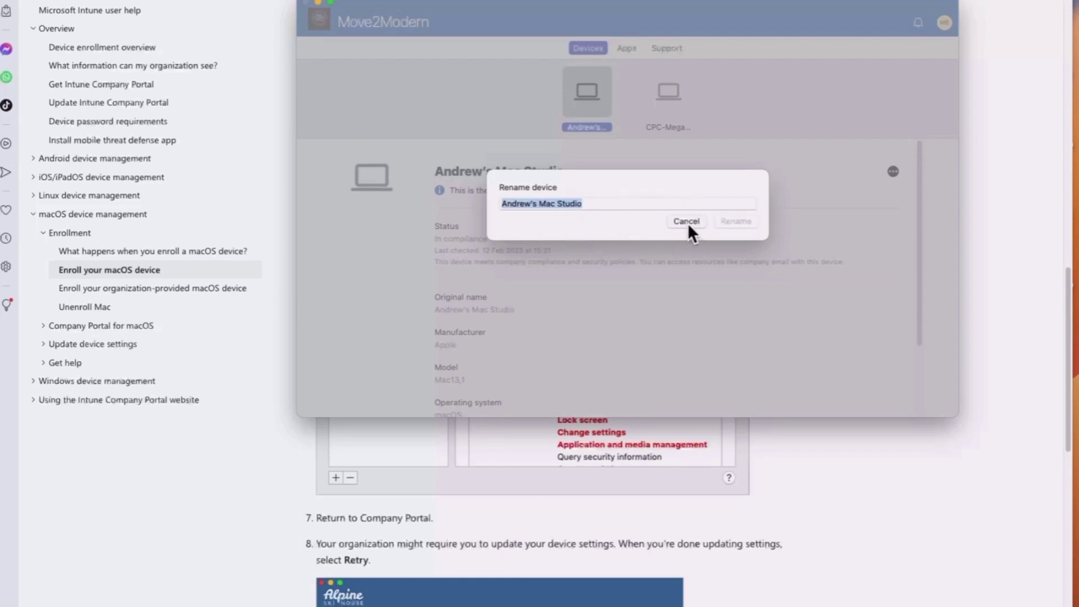
{"action": "left_click", "coordinate": [687, 221]}
{"action": "left_click", "coordinate": [892, 170]}
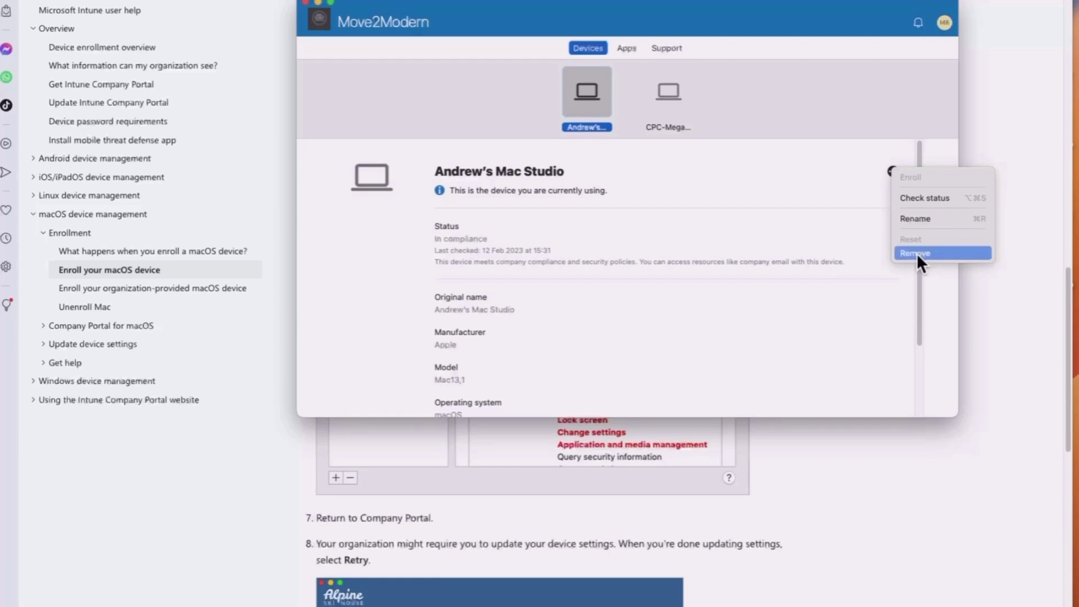
{"action": "left_click", "coordinate": [764, 182]}
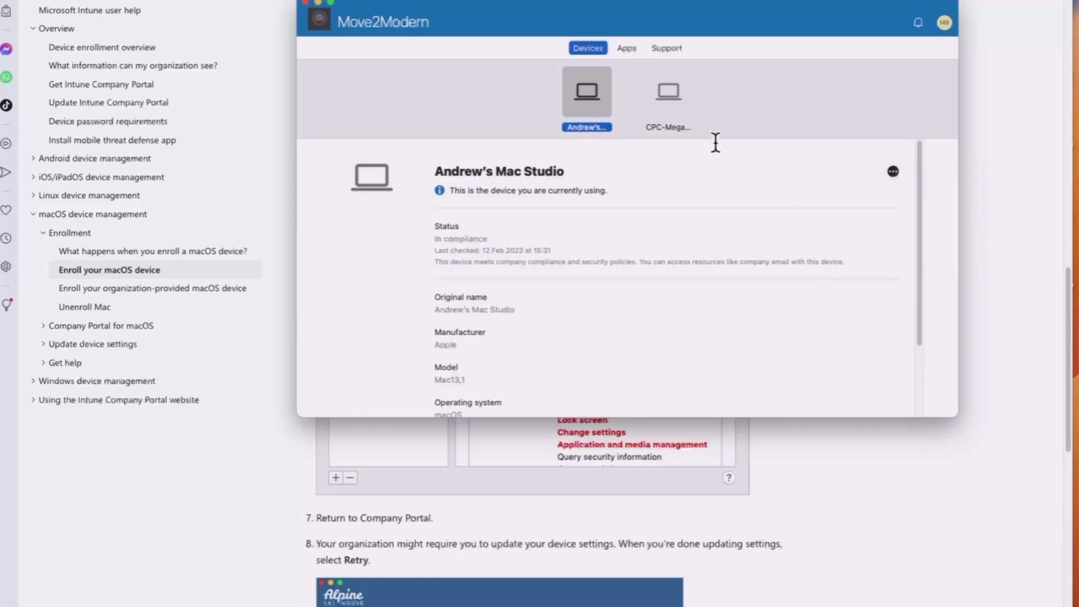
{"action": "left_click", "coordinate": [628, 48]}
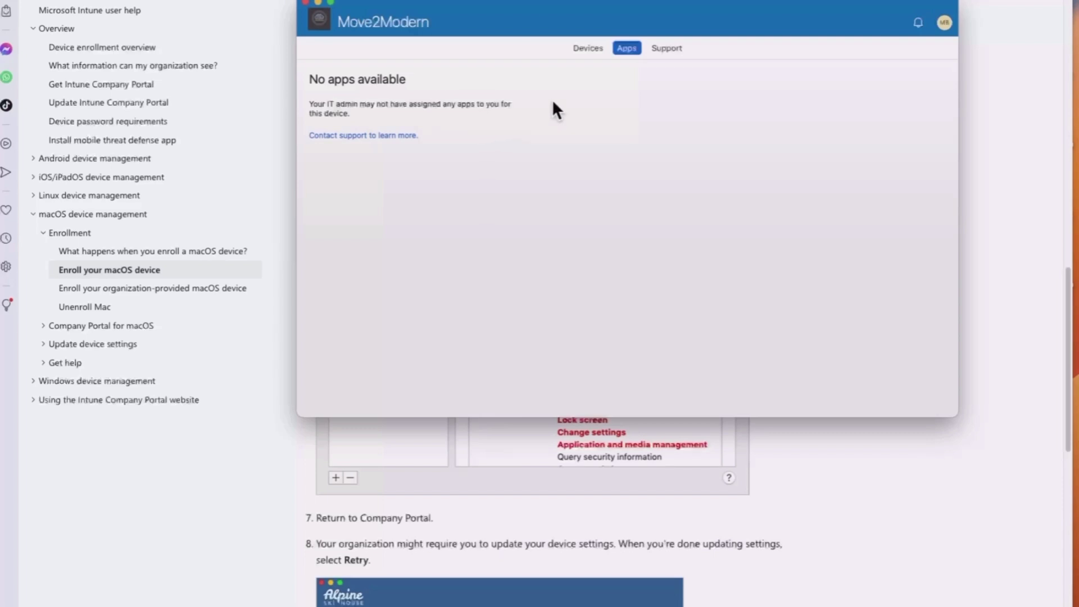
{"action": "left_click", "coordinate": [667, 49]}
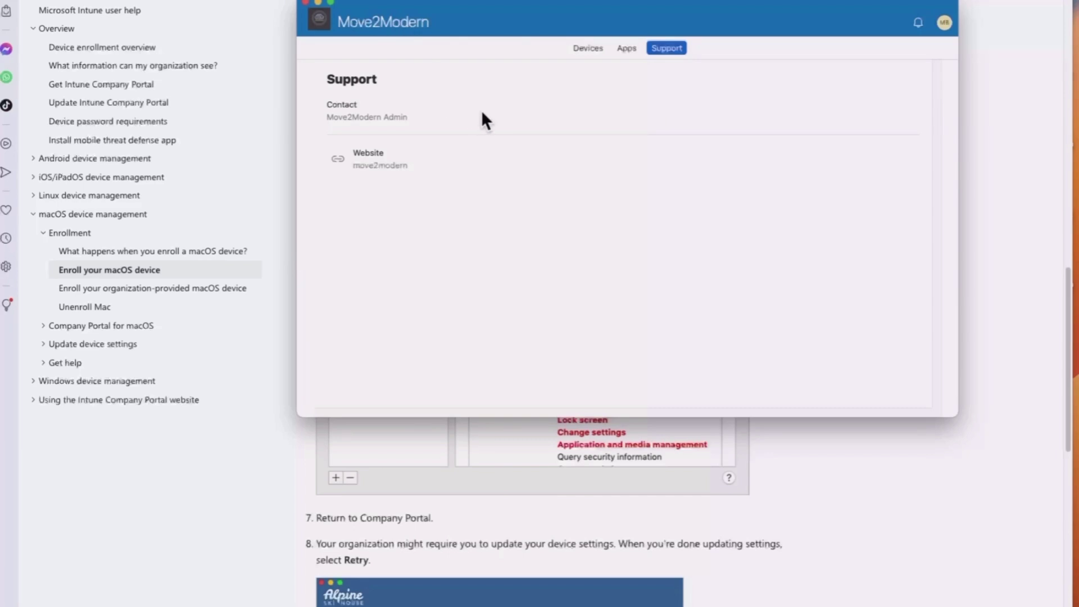
{"action": "left_click", "coordinate": [590, 48]}
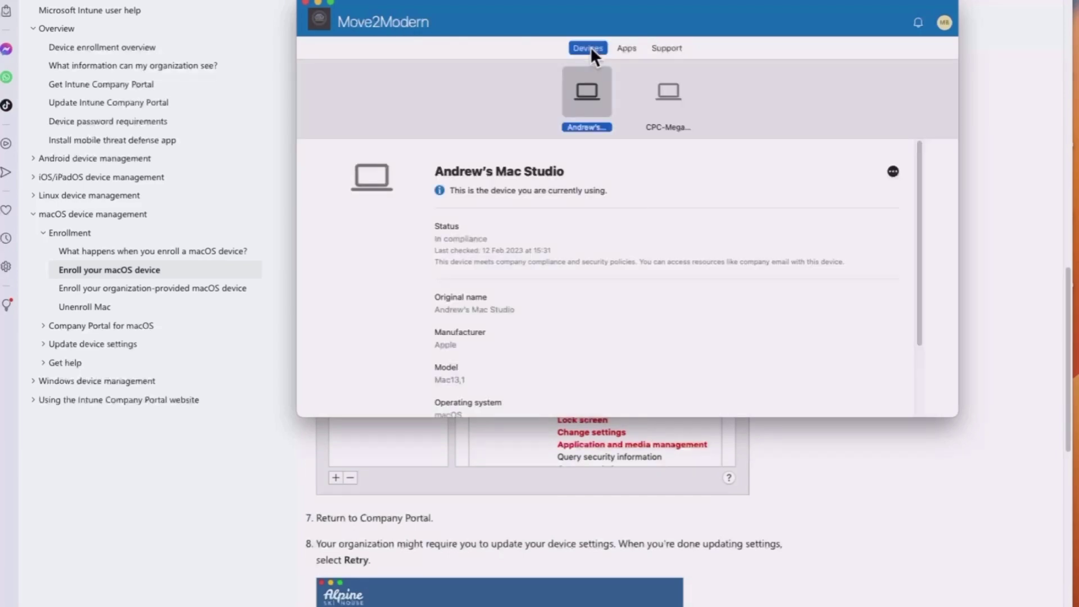
{"action": "scroll", "coordinate": [587, 210], "scroll_direction": "down", "scroll_amount": 4}
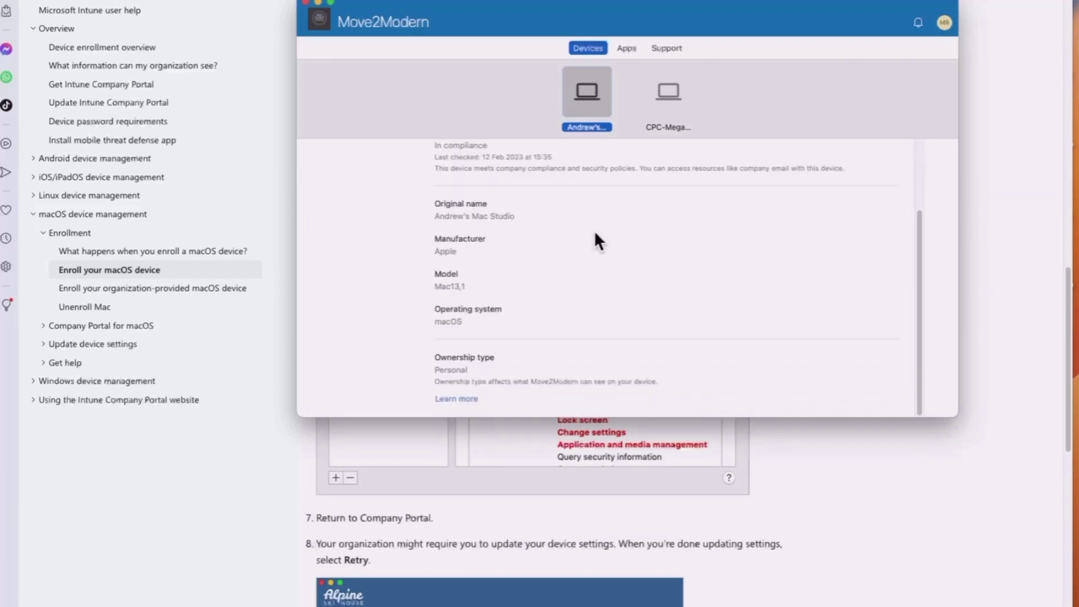
{"action": "scroll", "coordinate": [596, 233], "scroll_direction": "up", "scroll_amount": 4}
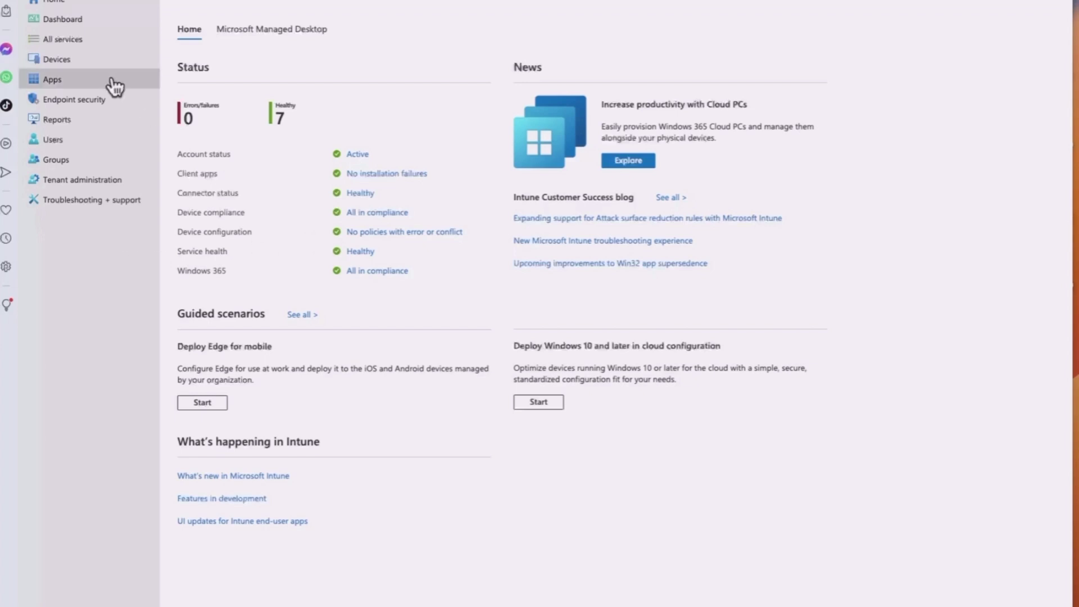
Open the Mac Studio from Devices > macOS and view its Hardware page.
{"action": "left_click", "coordinate": [95, 58]}
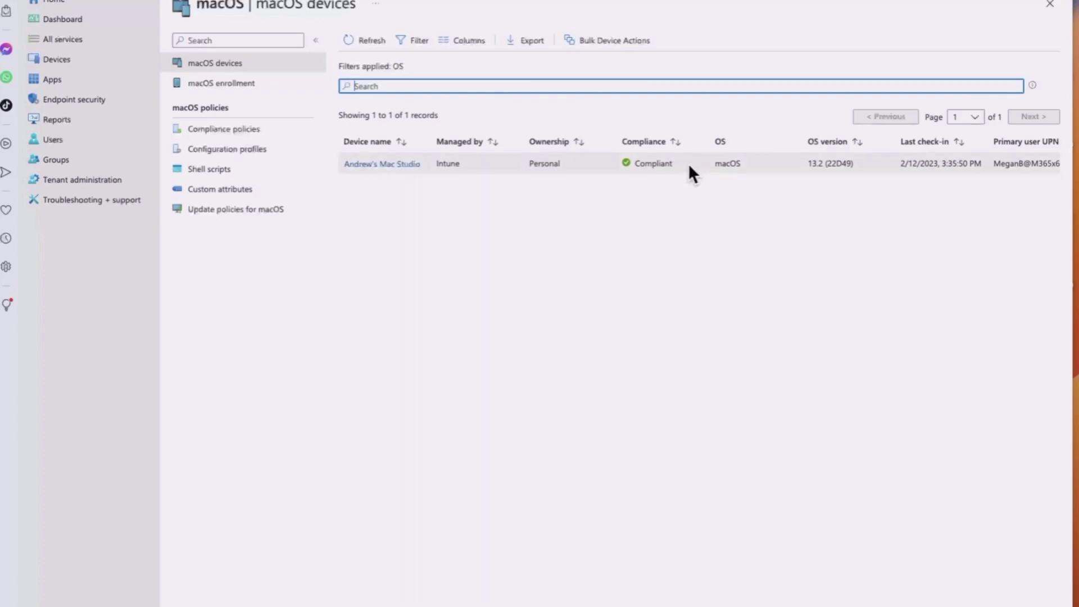
{"action": "left_click", "coordinate": [546, 164]}
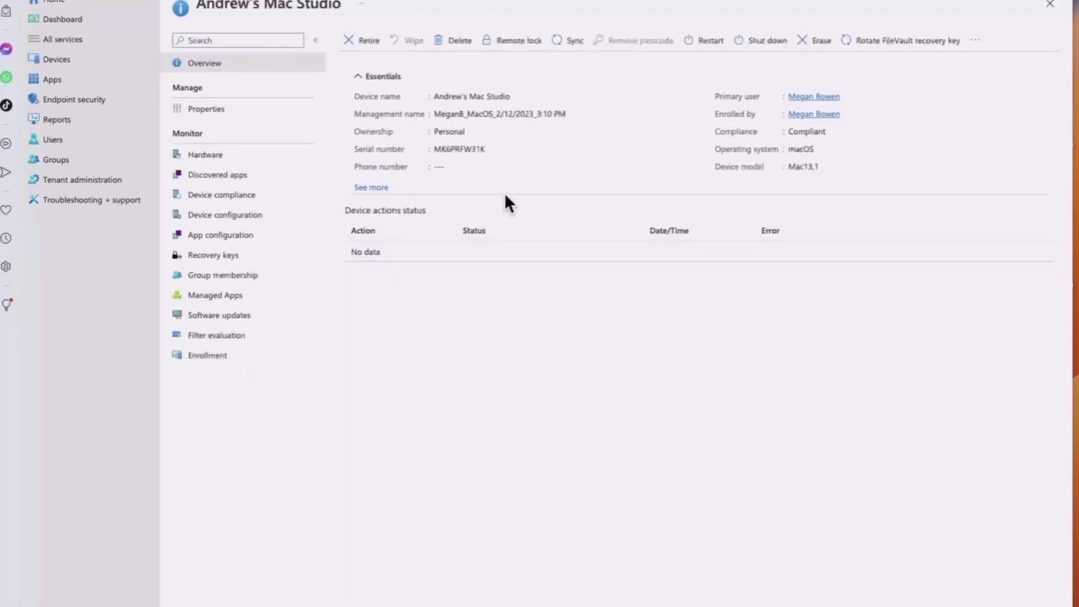
{"action": "left_click", "coordinate": [203, 161]}
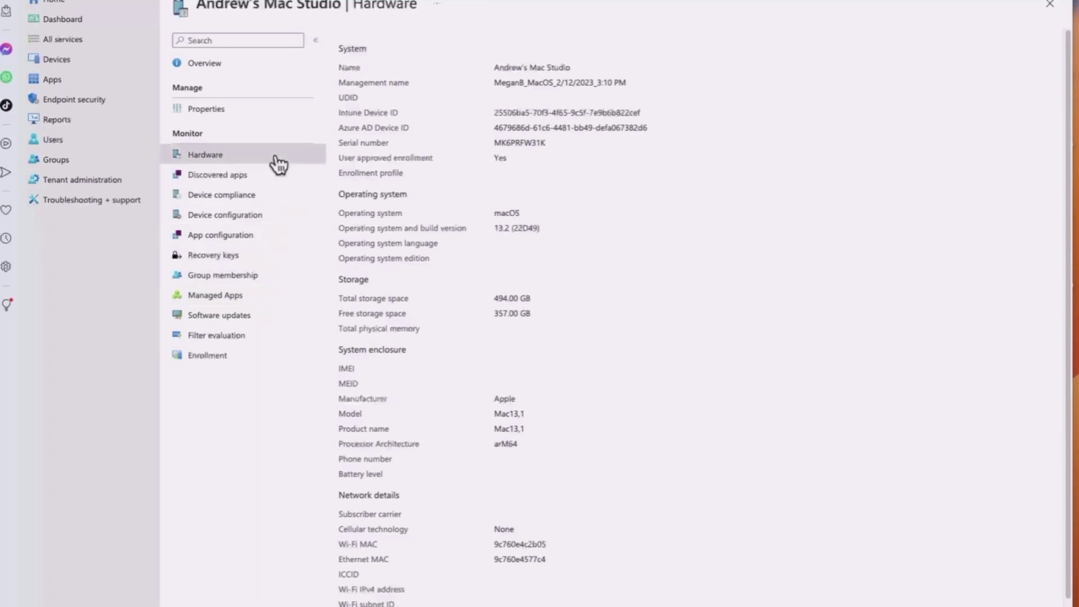
Go back to the Mac Studio's Overview page showing Compliant and model Mac13,1.
{"action": "left_click", "coordinate": [222, 71]}
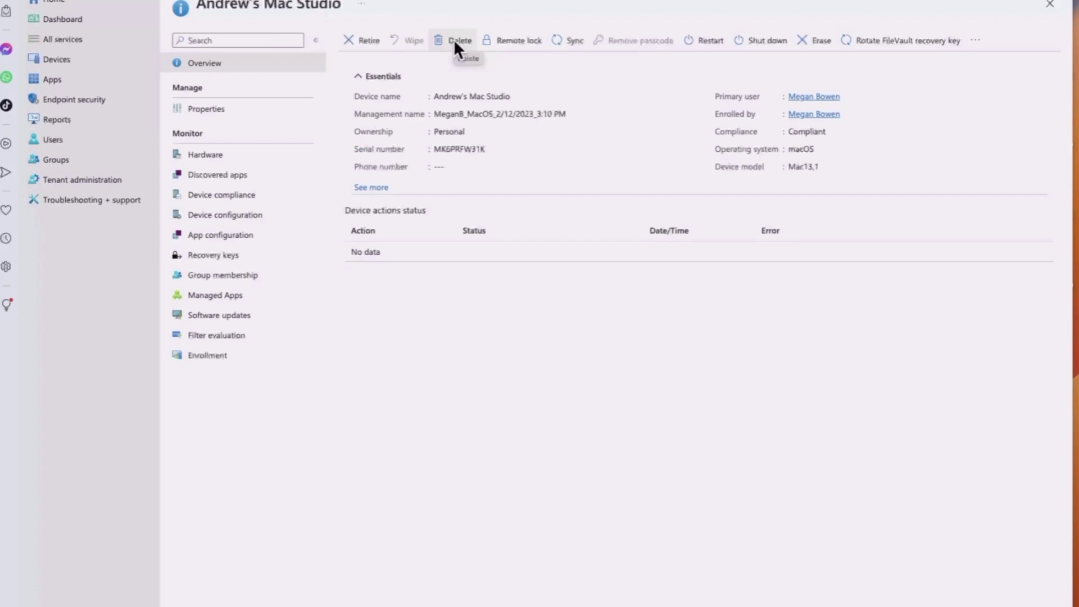
{"action": "left_click", "coordinate": [366, 42]}
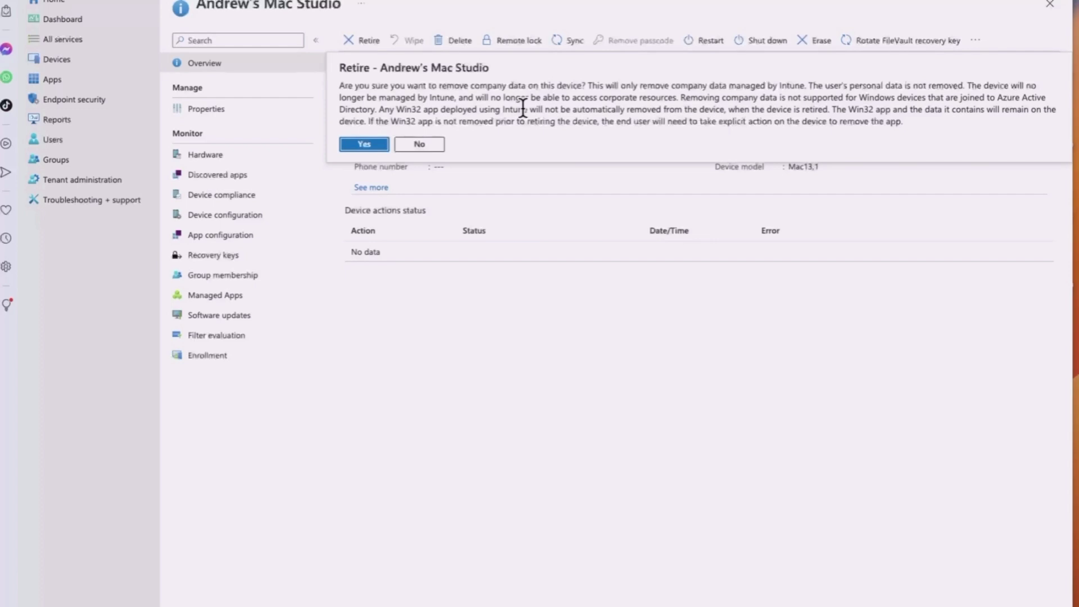
{"action": "left_click", "coordinate": [437, 147]}
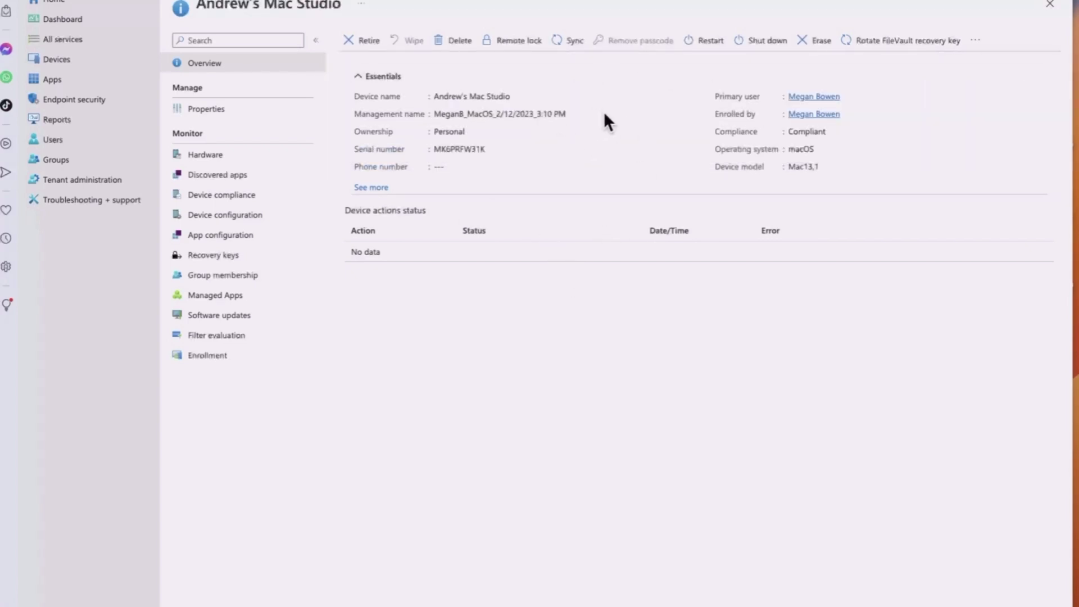